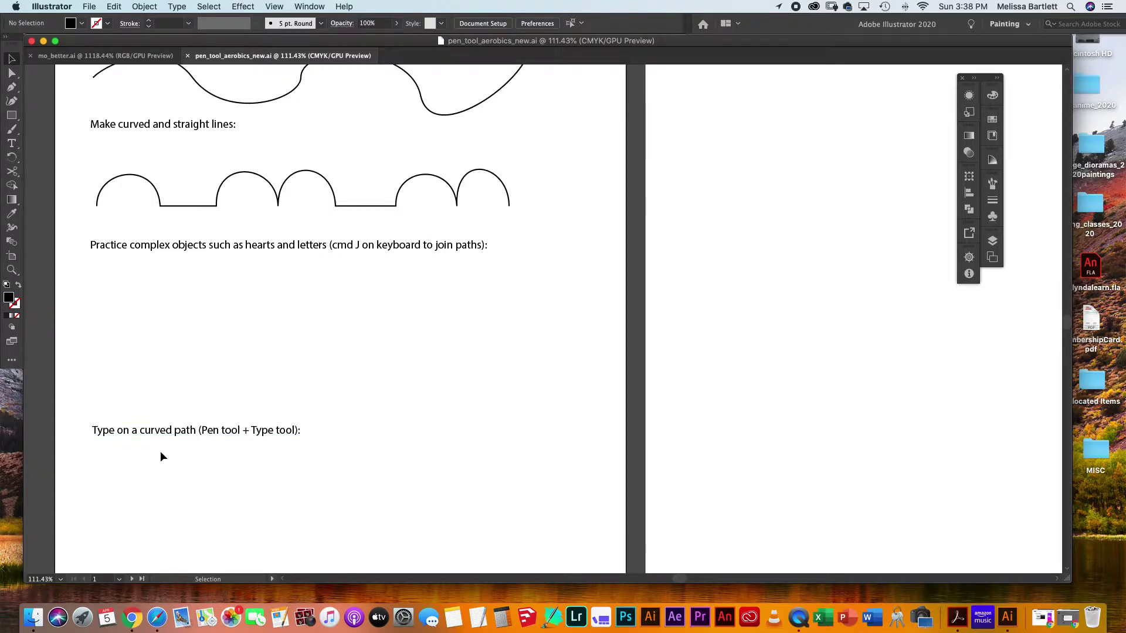
Step: Draw the left half of a heart, about 0.55 in wide, with the Pen tool below the complex objects heading
click(11, 88)
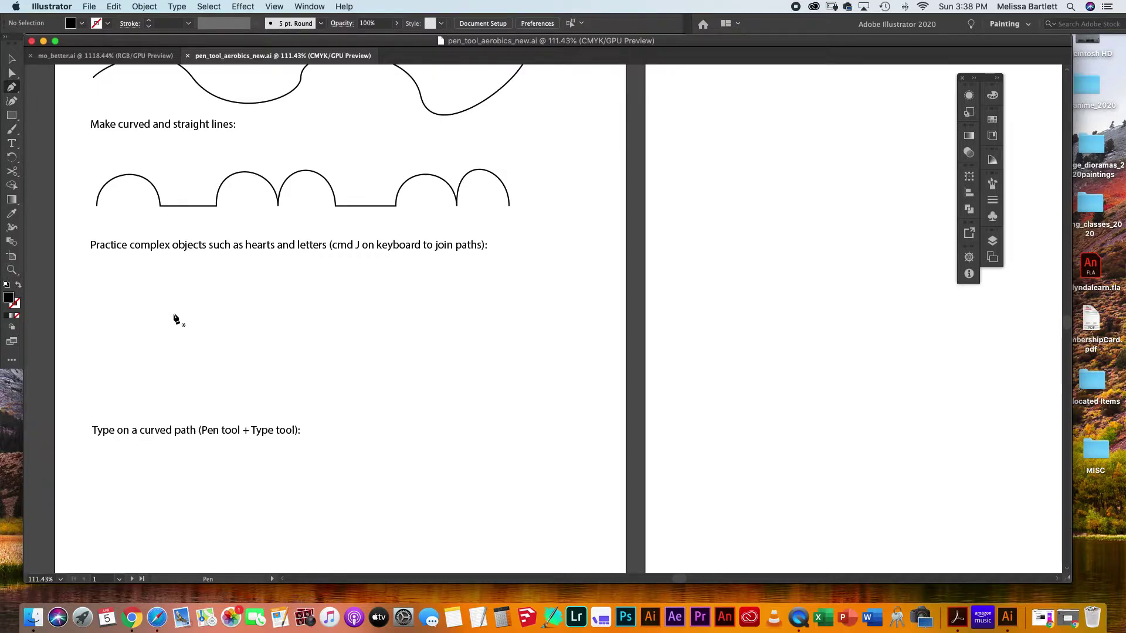
drag(173, 315, 173, 287)
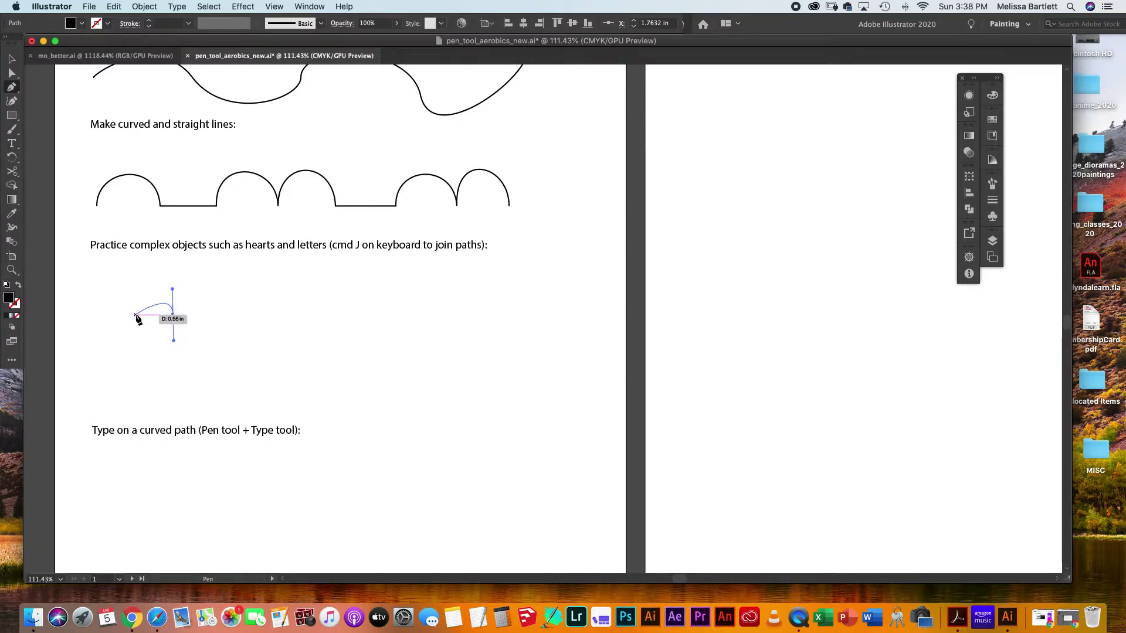
drag(136, 315, 136, 349)
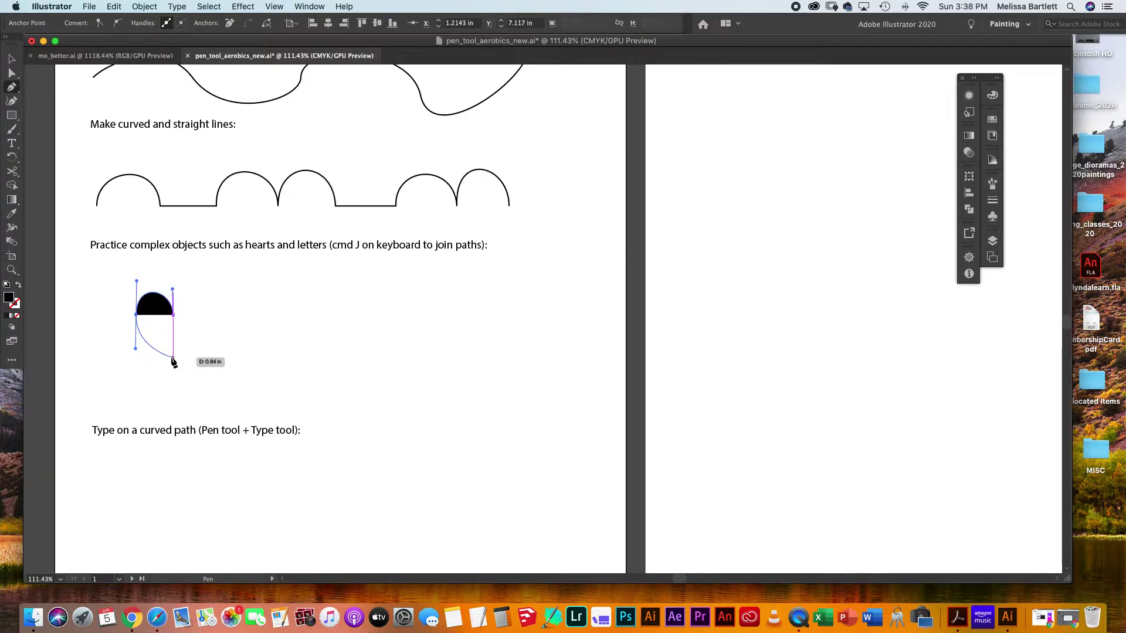
click(173, 358)
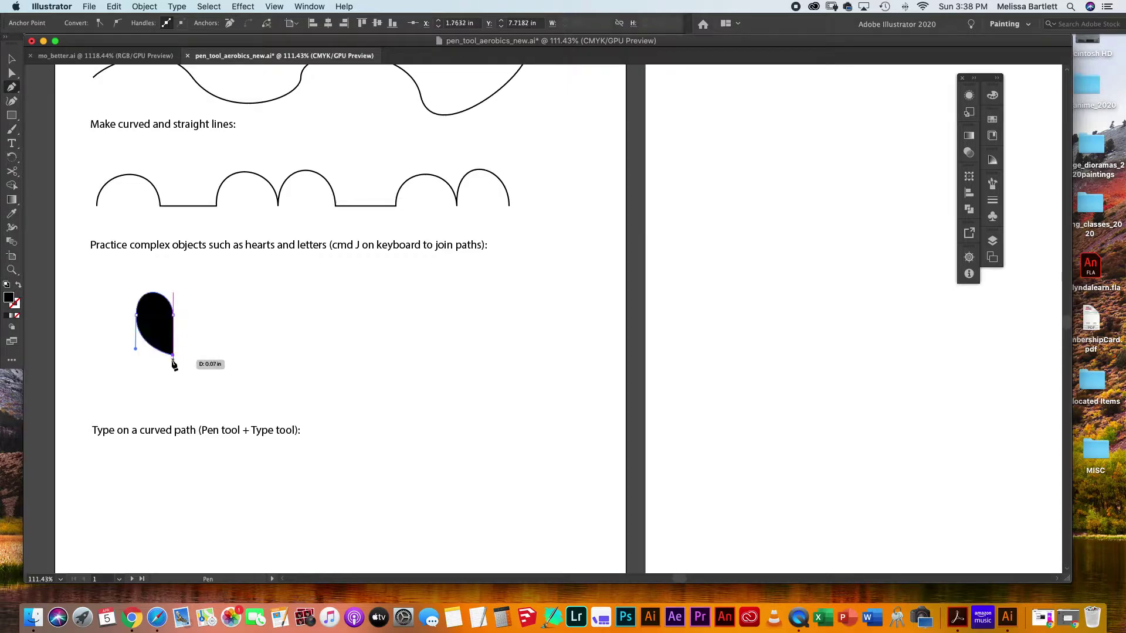
Step: Swap the half heart's fill and stroke so it has a black outline and no fill
key(v)
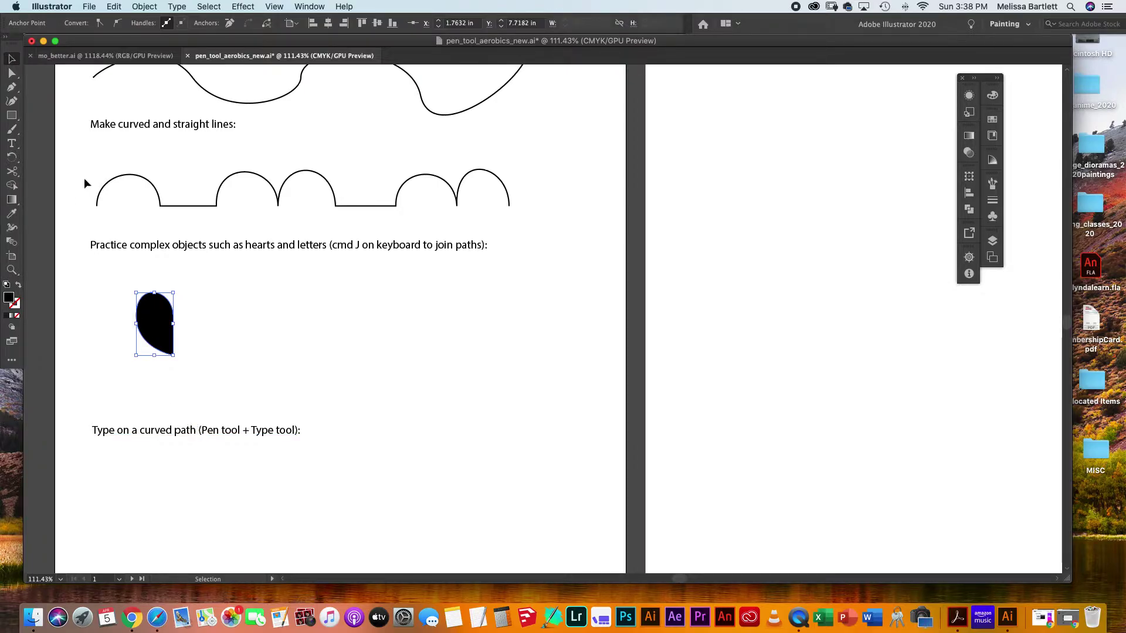
click(165, 322)
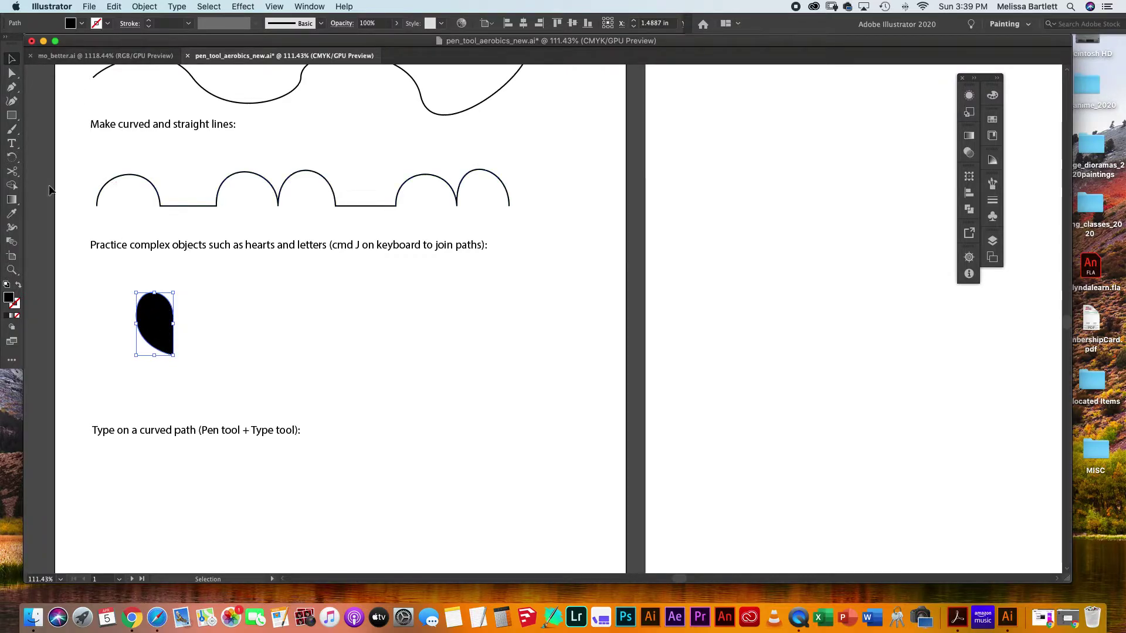
click(18, 286)
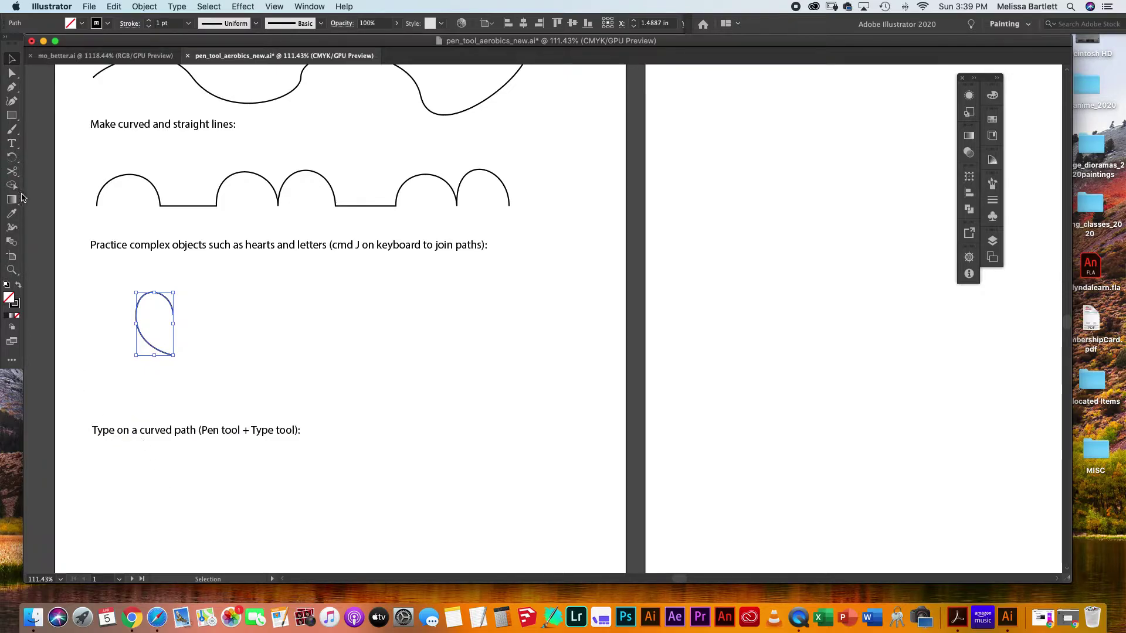
Step: Create a mirrored copy of the half heart with the Reflect tool, using the Vertical axis with Preview enabled
click(16, 160)
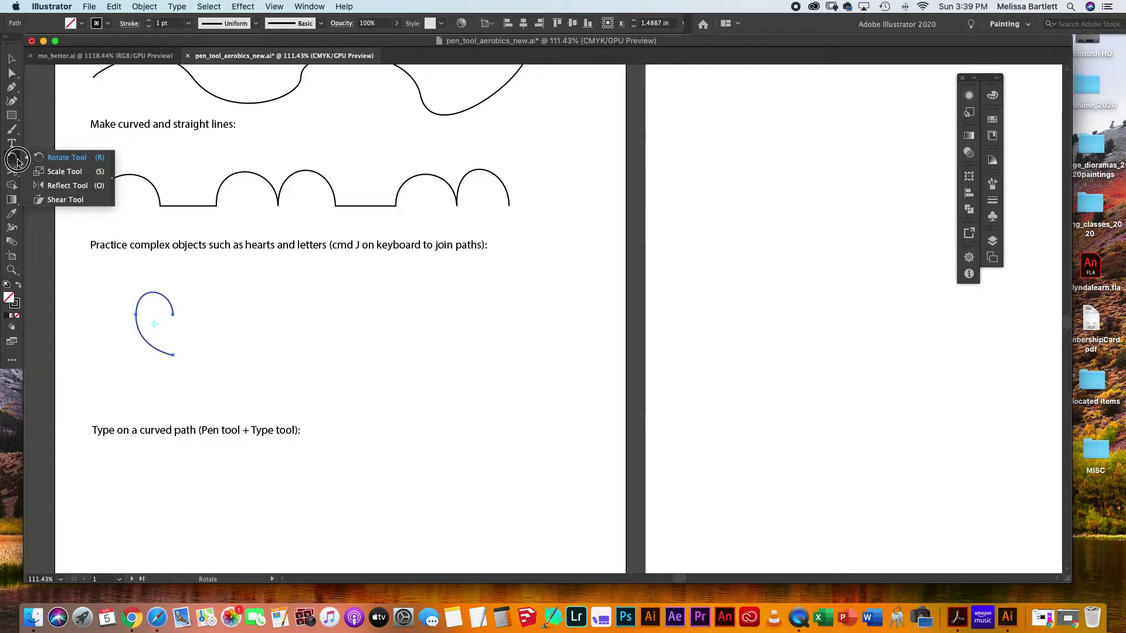
drag(17, 162, 49, 187)
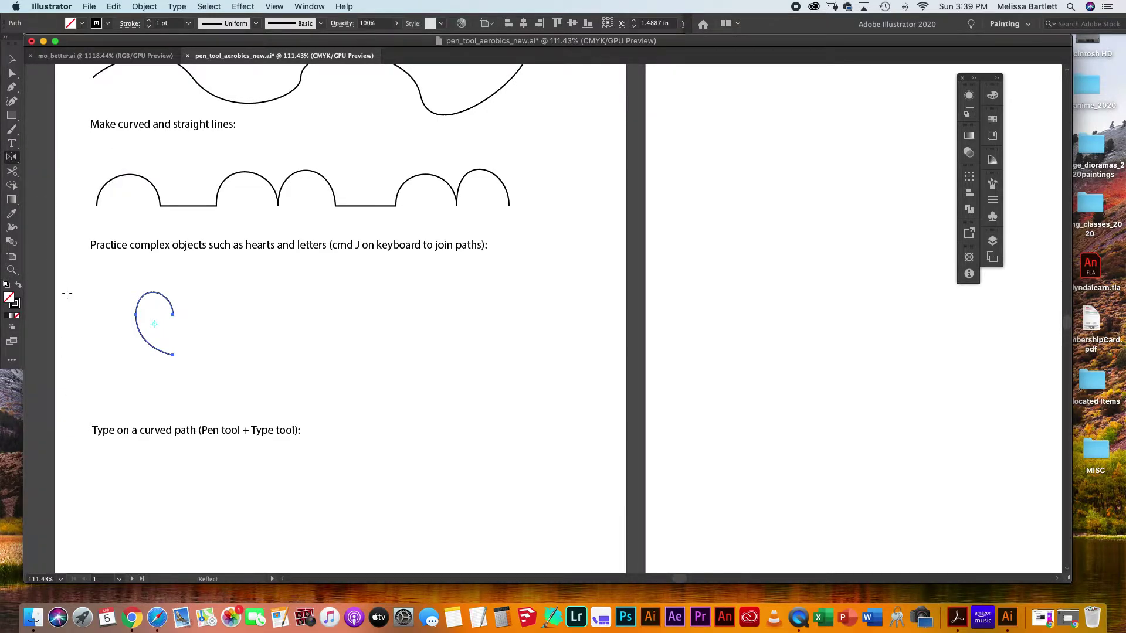
click(11, 157)
double_click(12, 157)
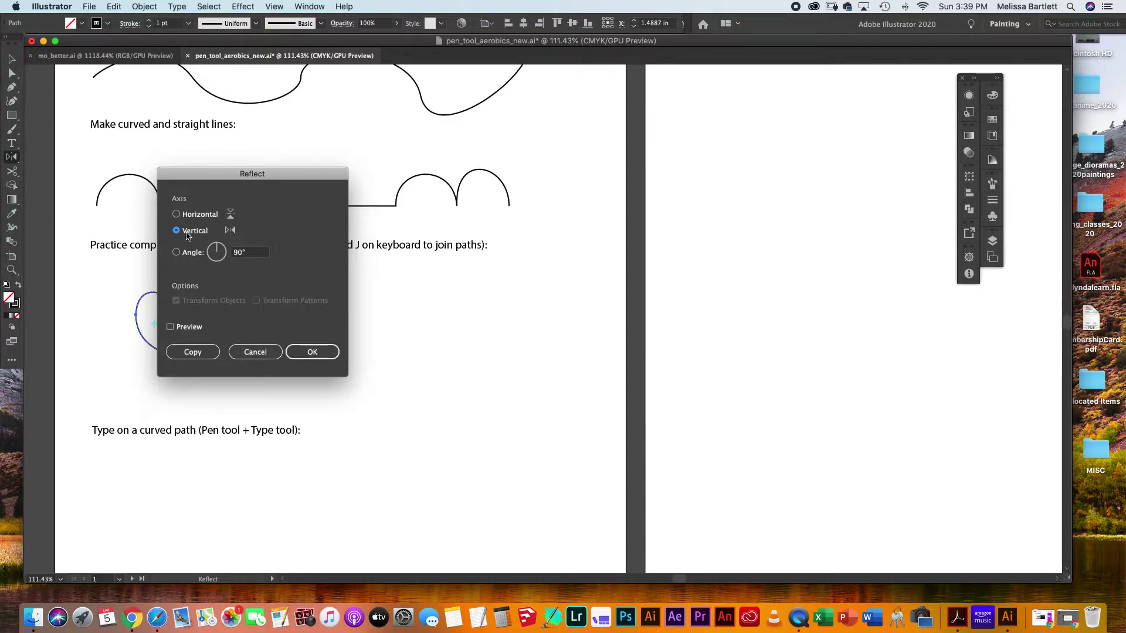
click(171, 327)
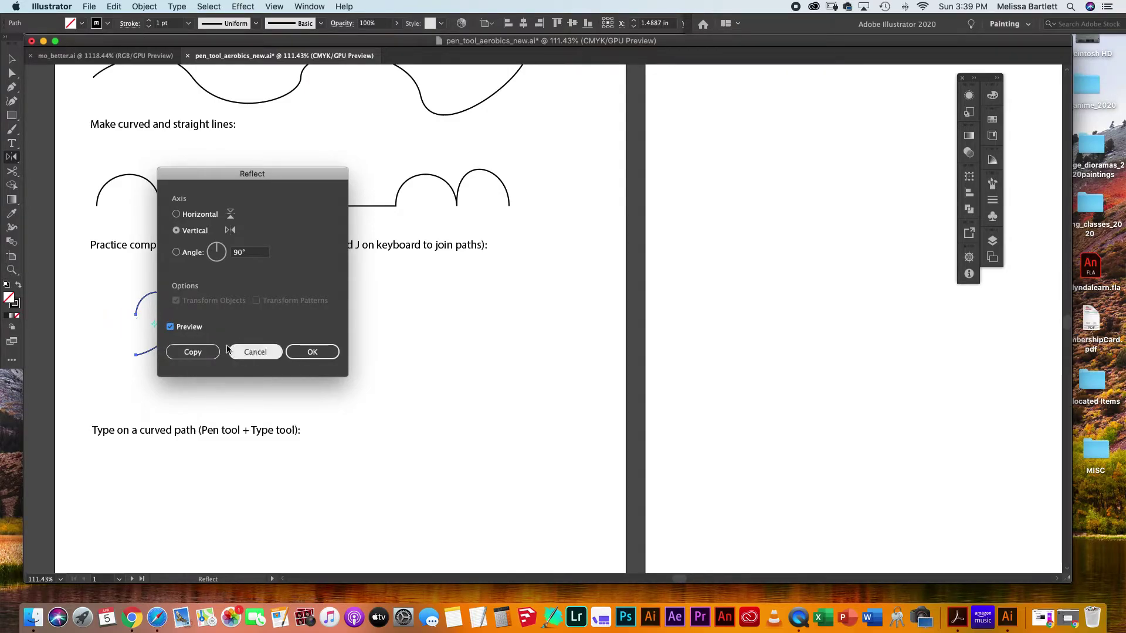
click(199, 353)
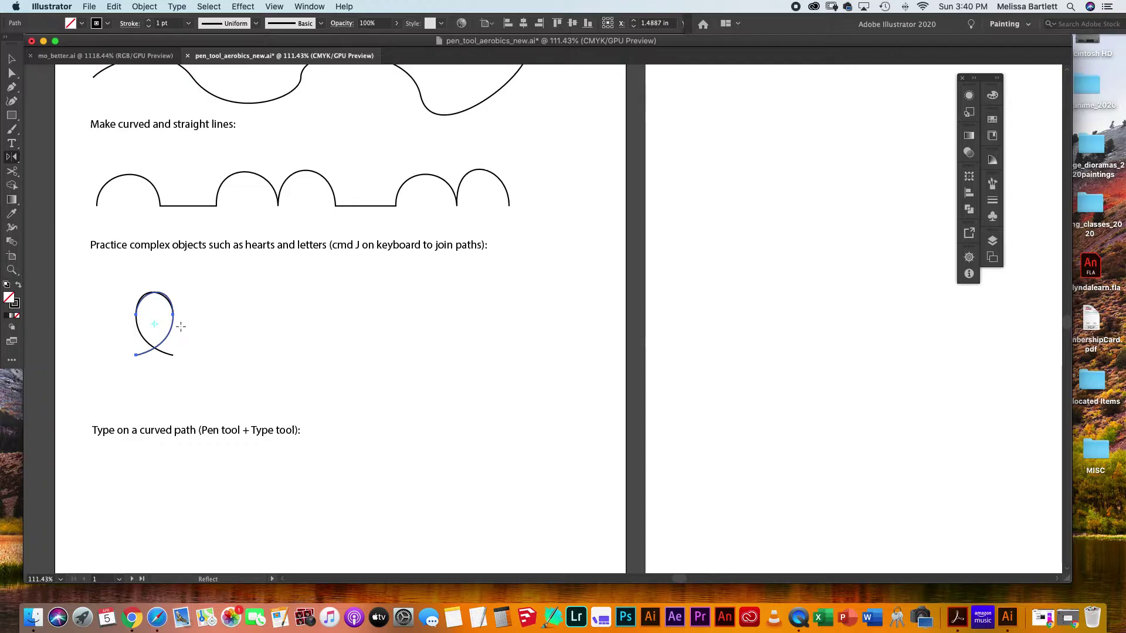
Step: Move the mirrored half to the right until its end points meet the original half and form a heart
click(12, 58)
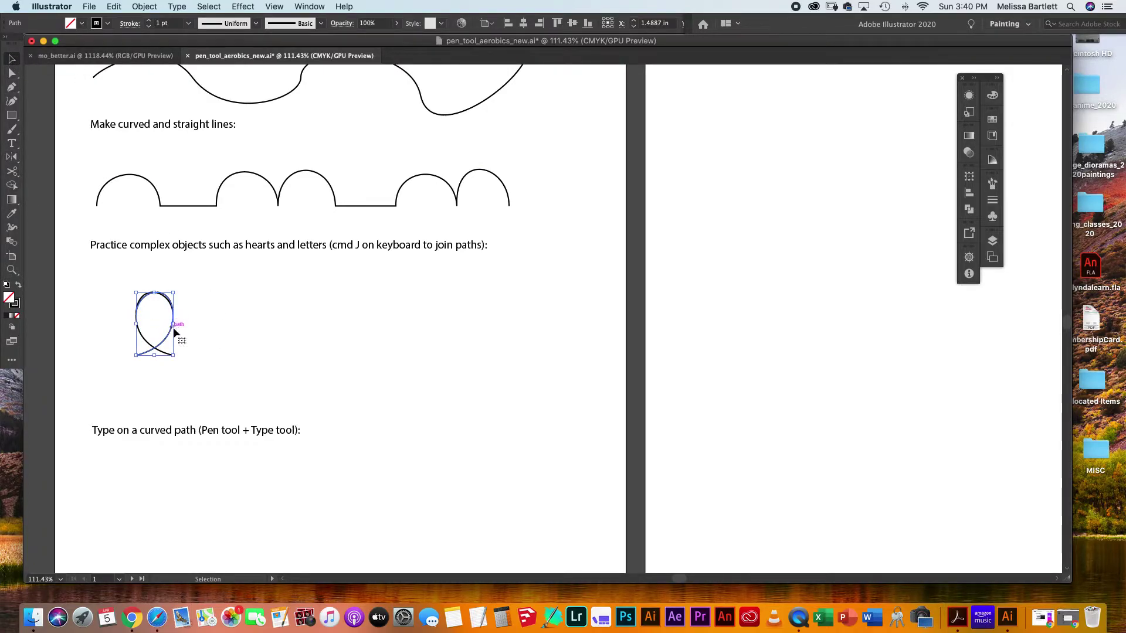
drag(163, 347, 203, 352)
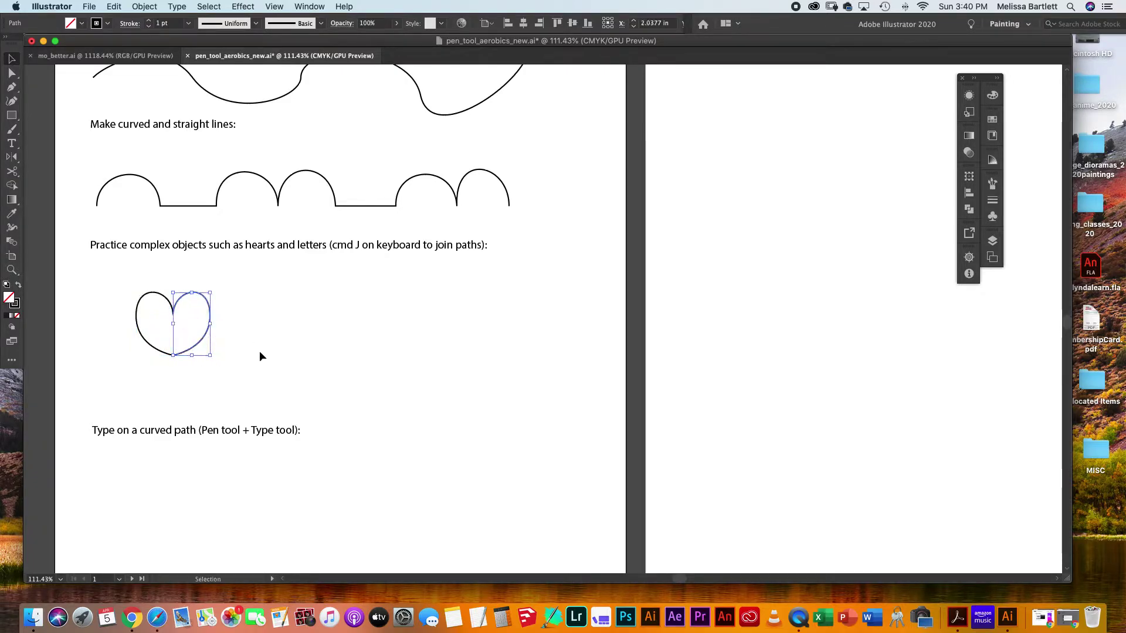
click(232, 469)
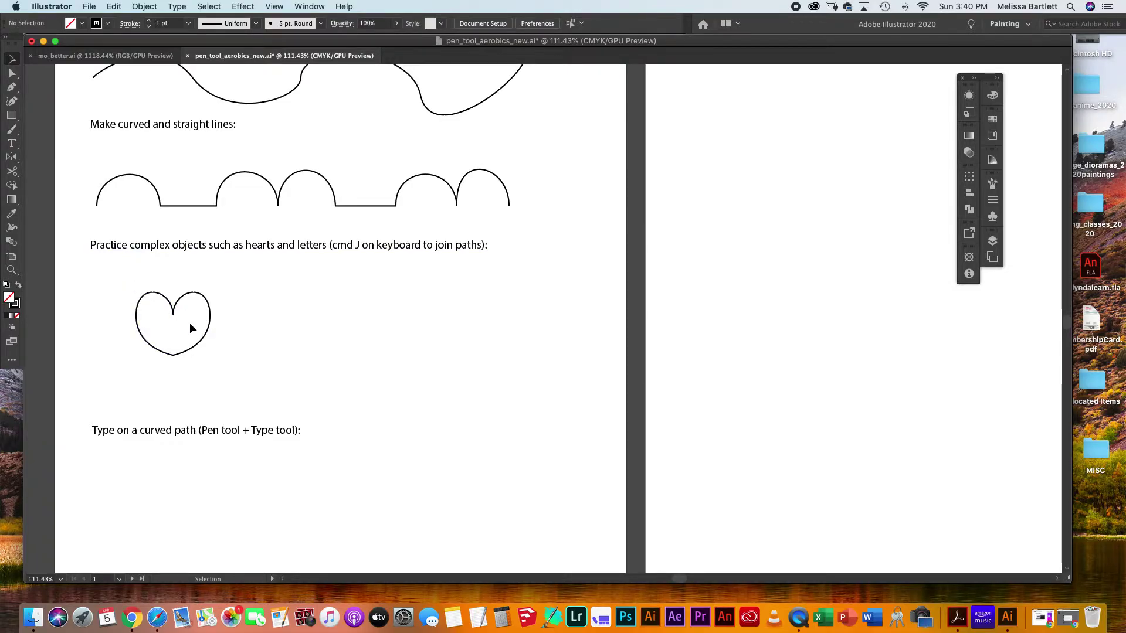
Step: Select both heart halves and join them into one closed path
click(197, 294)
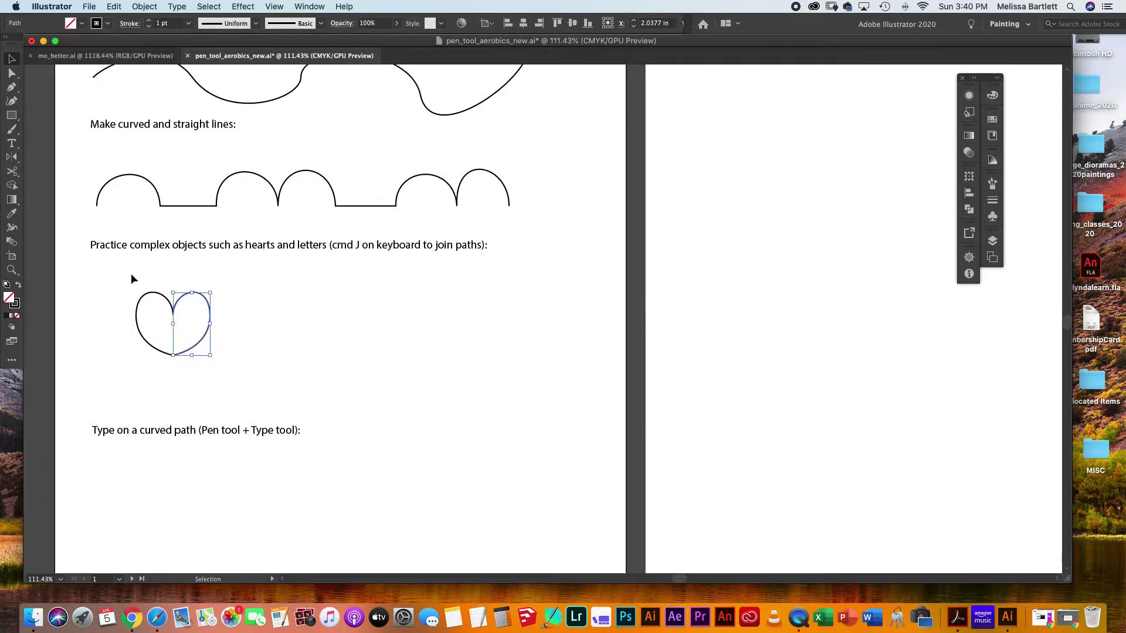
drag(113, 278, 241, 388)
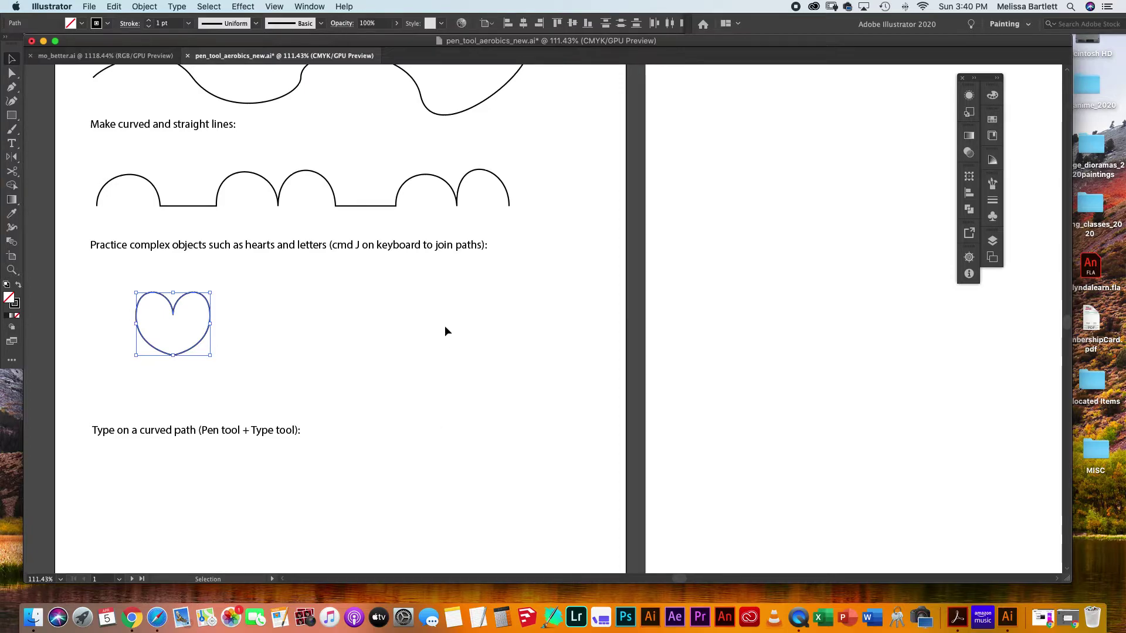
key(a)
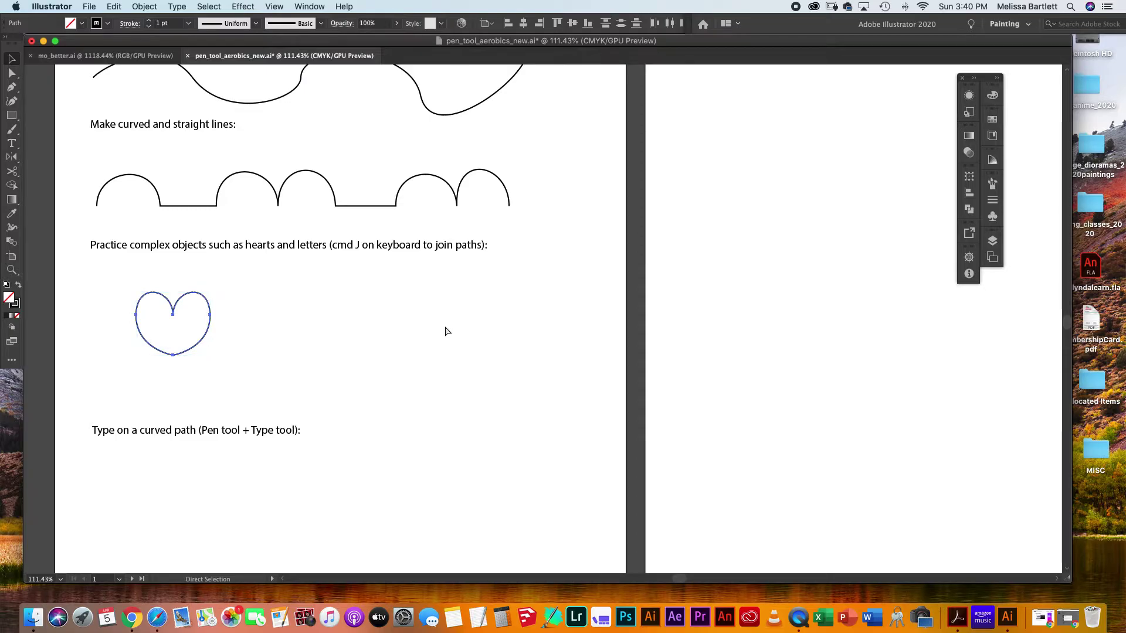
key(v)
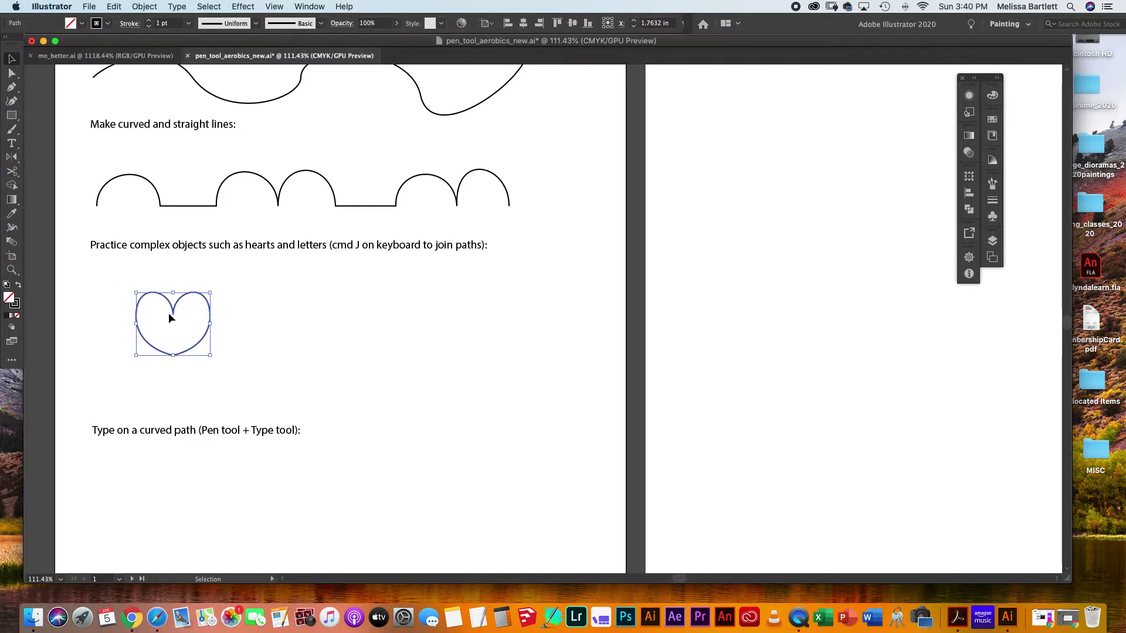
click(275, 318)
Step: Shift the joined heart slightly and place a duplicate of it up and to its right
mouse_move(178, 308)
mouse_down()
mouse_move(240, 303)
mouse_move(179, 302)
mouse_up()
click(271, 289)
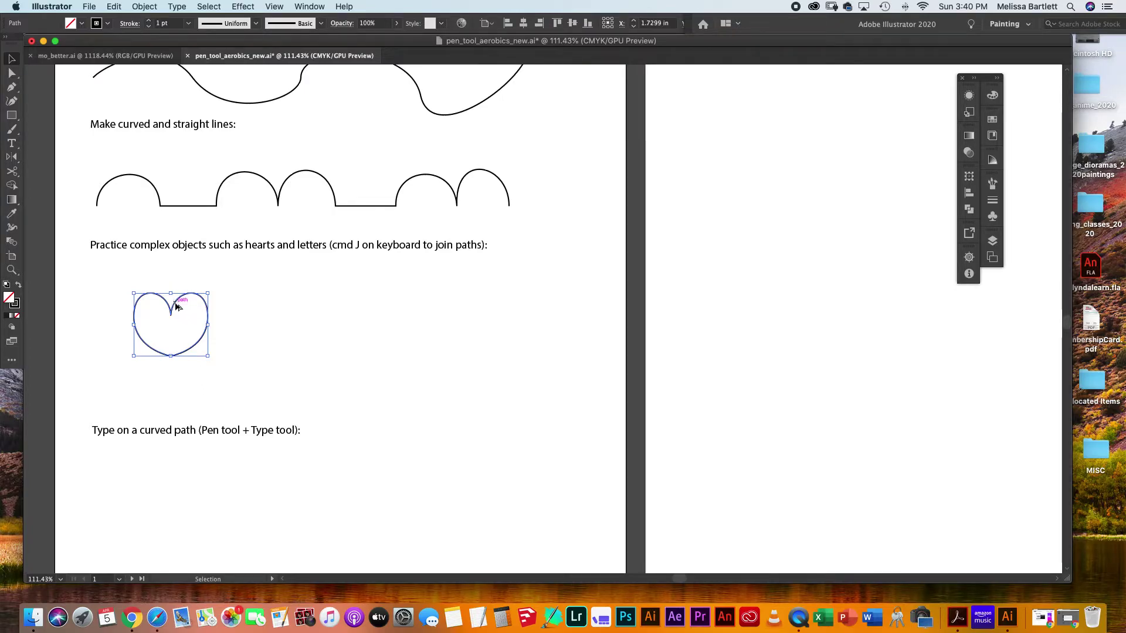
drag(176, 306, 272, 280)
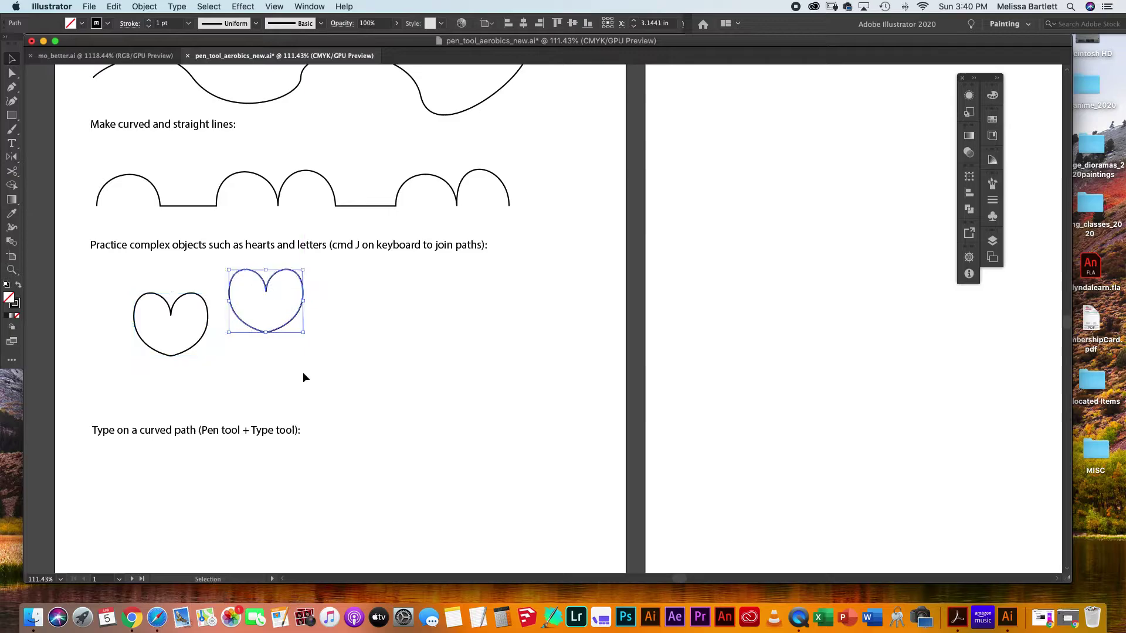
click(327, 440)
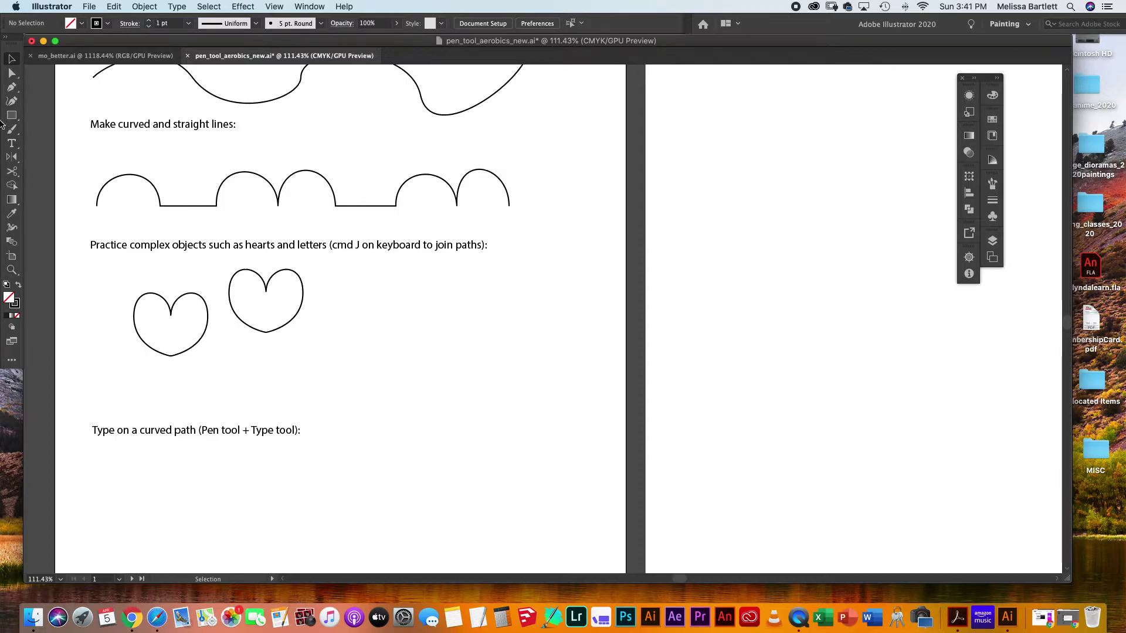
Step: Start a letter M outline right of the hearts with the Pen tool, drawing the lead-in curve and two outer arches with a sharp dip between them
click(11, 88)
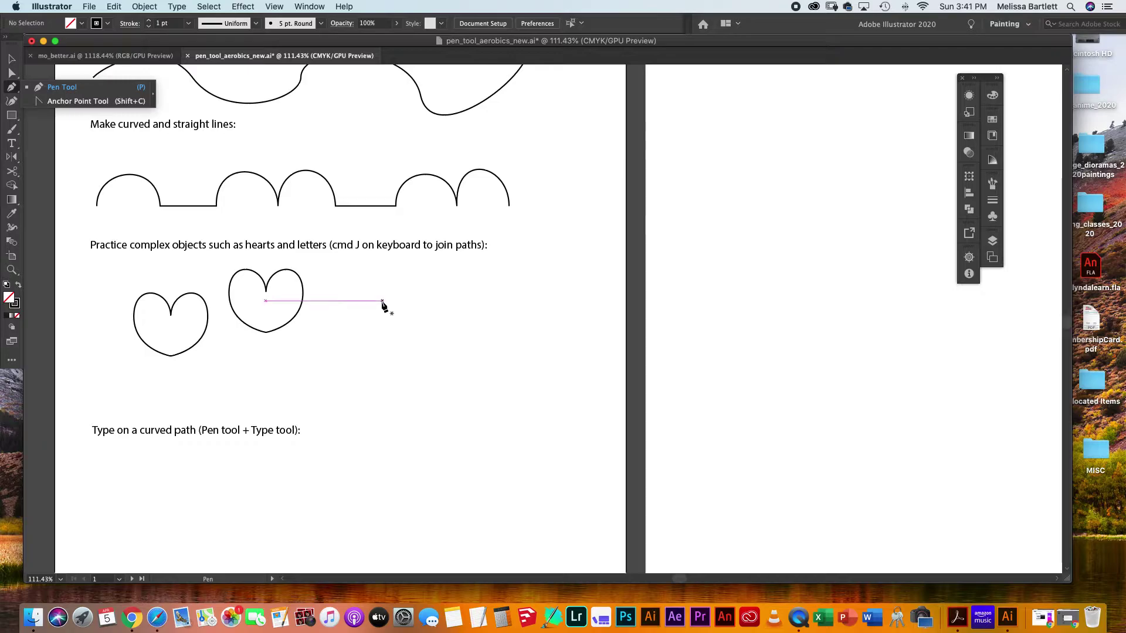
drag(367, 298, 426, 266)
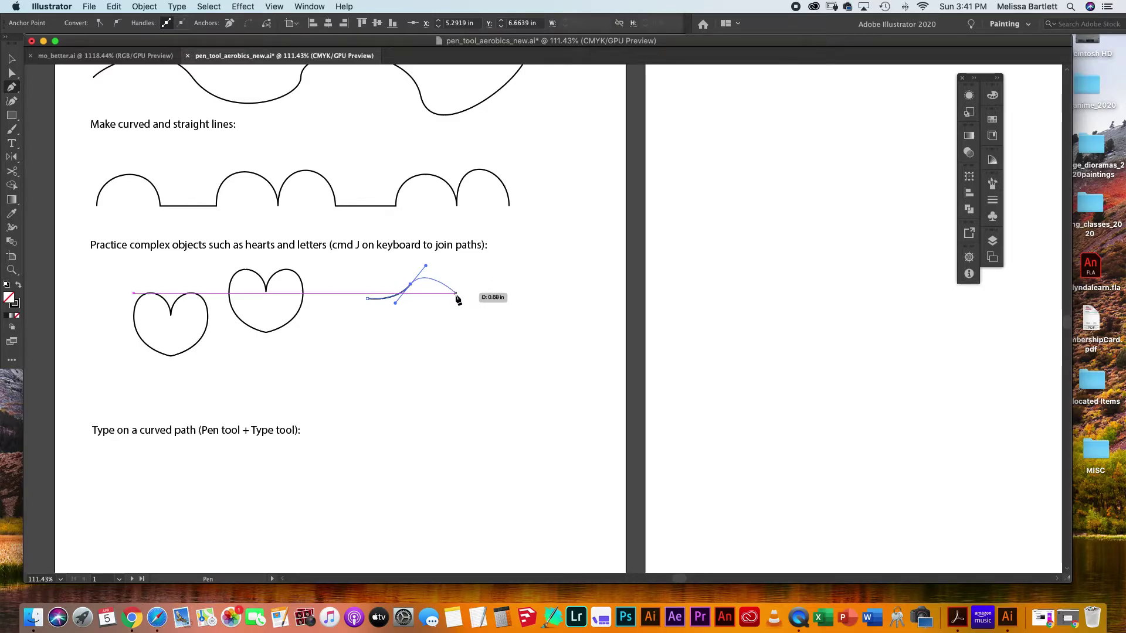
drag(456, 294, 456, 319)
drag(457, 317, 460, 268)
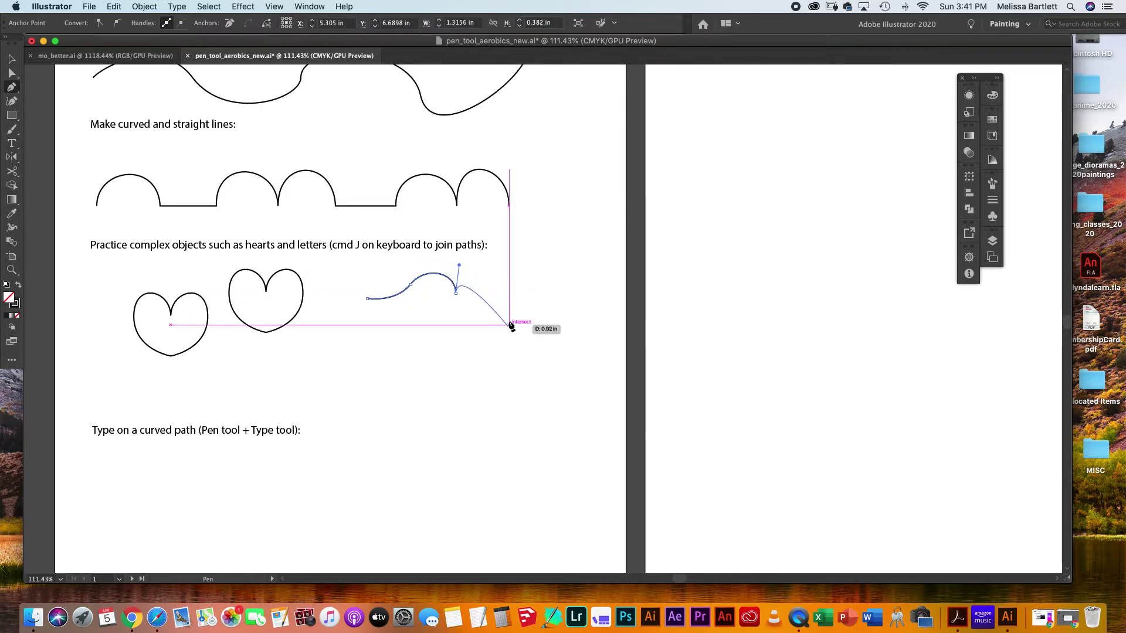
drag(499, 293, 500, 322)
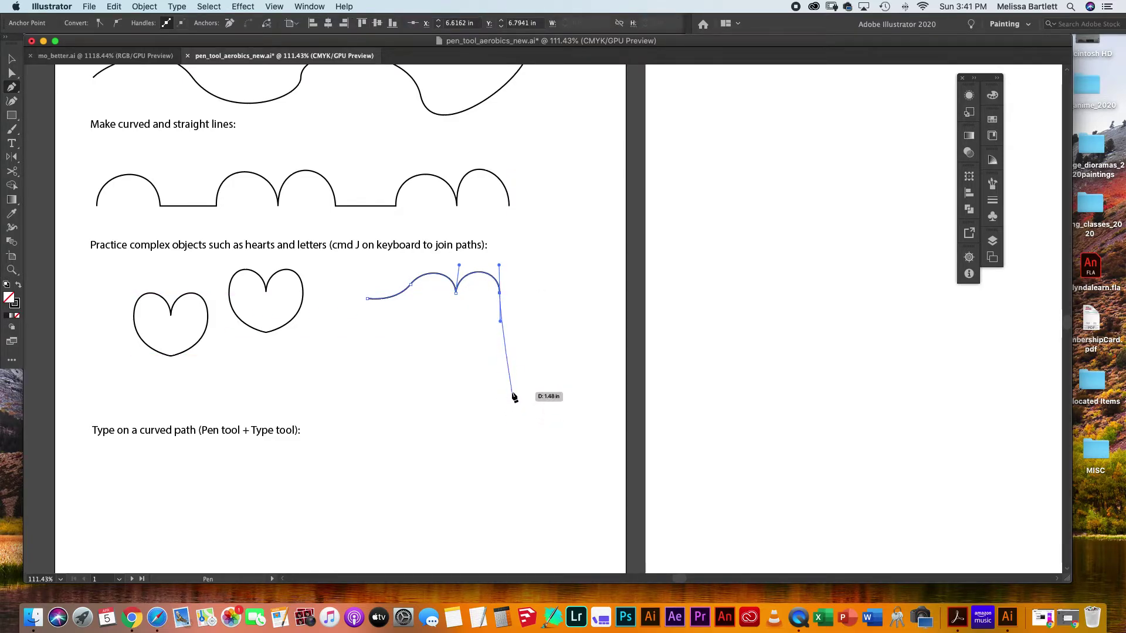
Step: Continue the M outline down the right stem, around a pointed upturned tail, and back up the stem's inner edge
drag(512, 391, 539, 404)
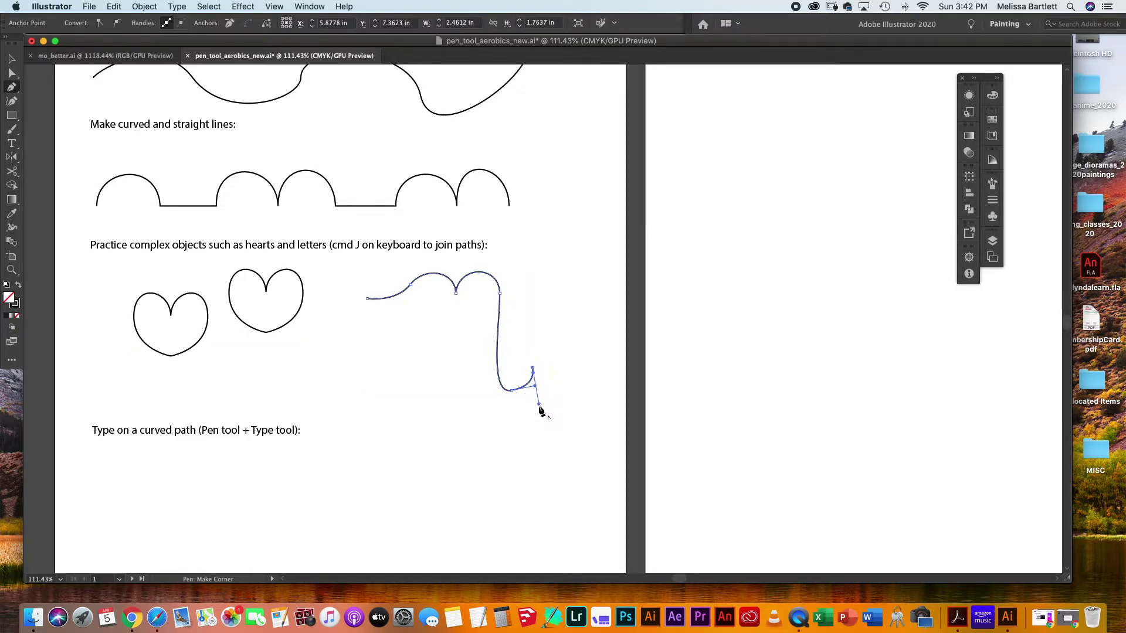
click(497, 404)
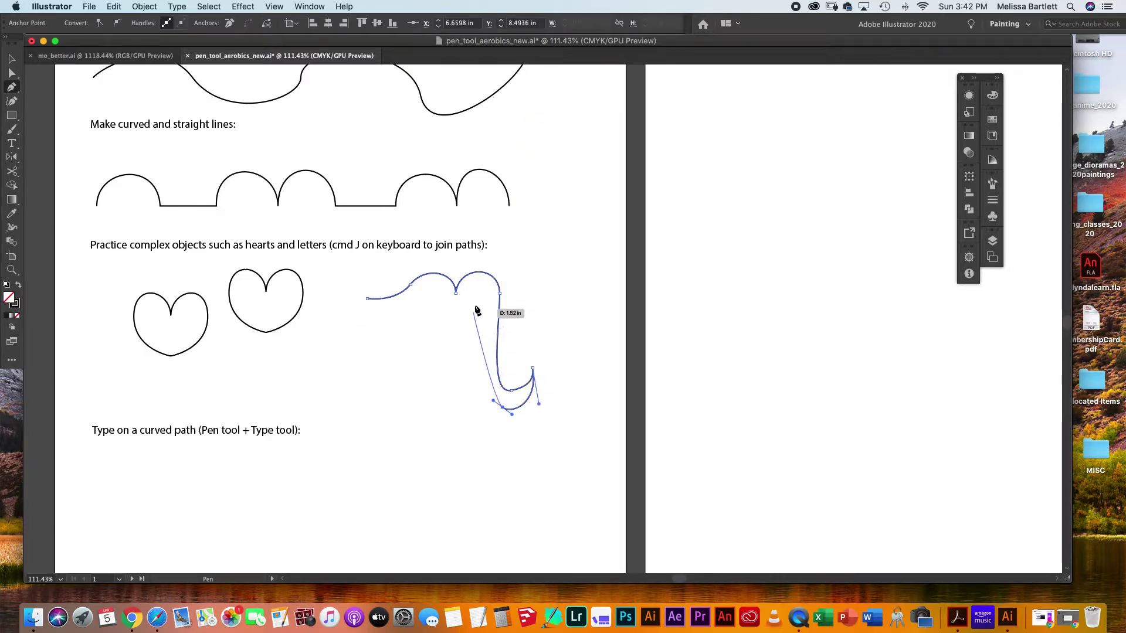
drag(487, 306, 466, 324)
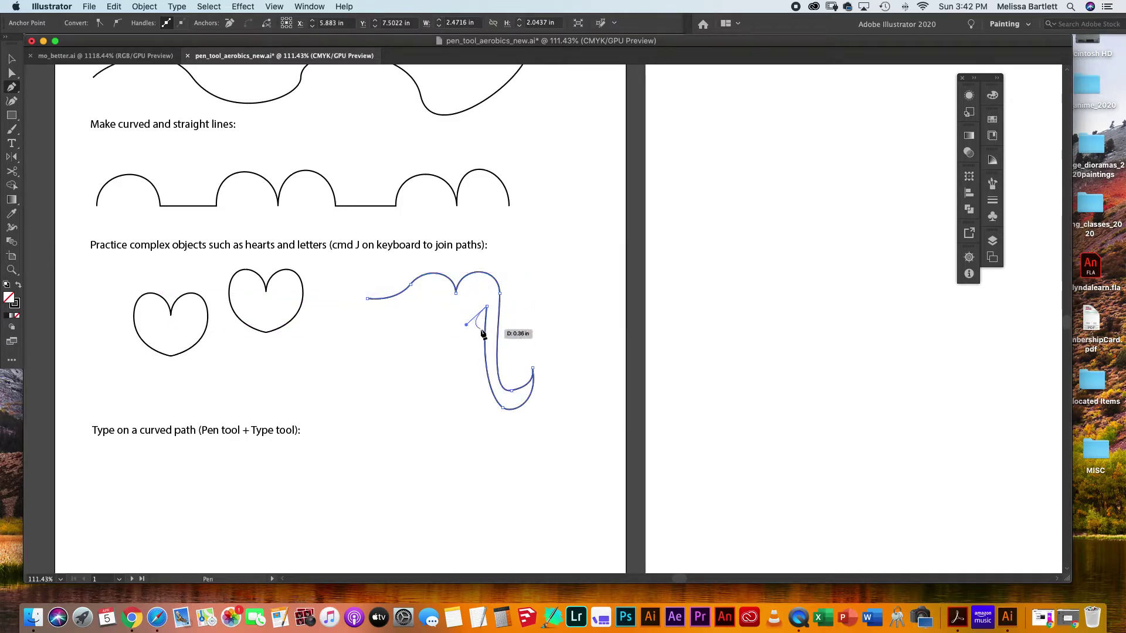
Step: Draw the M's two inner arches with a short notch between them, and continue down the left stem's inner edge to its foot
drag(466, 325, 463, 270)
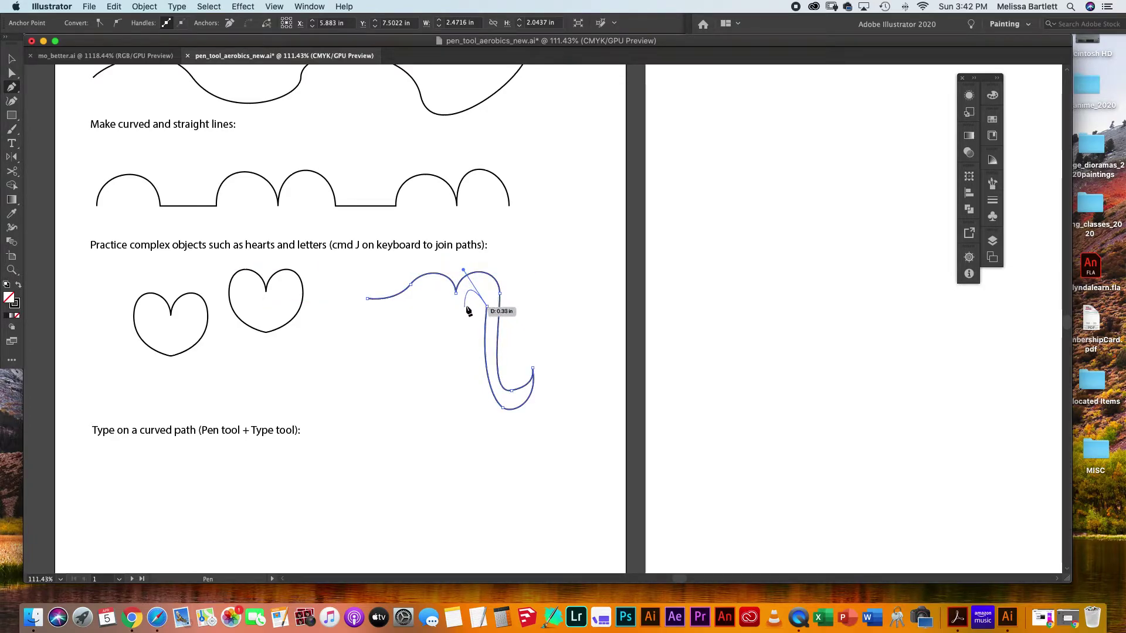
drag(463, 270, 483, 260)
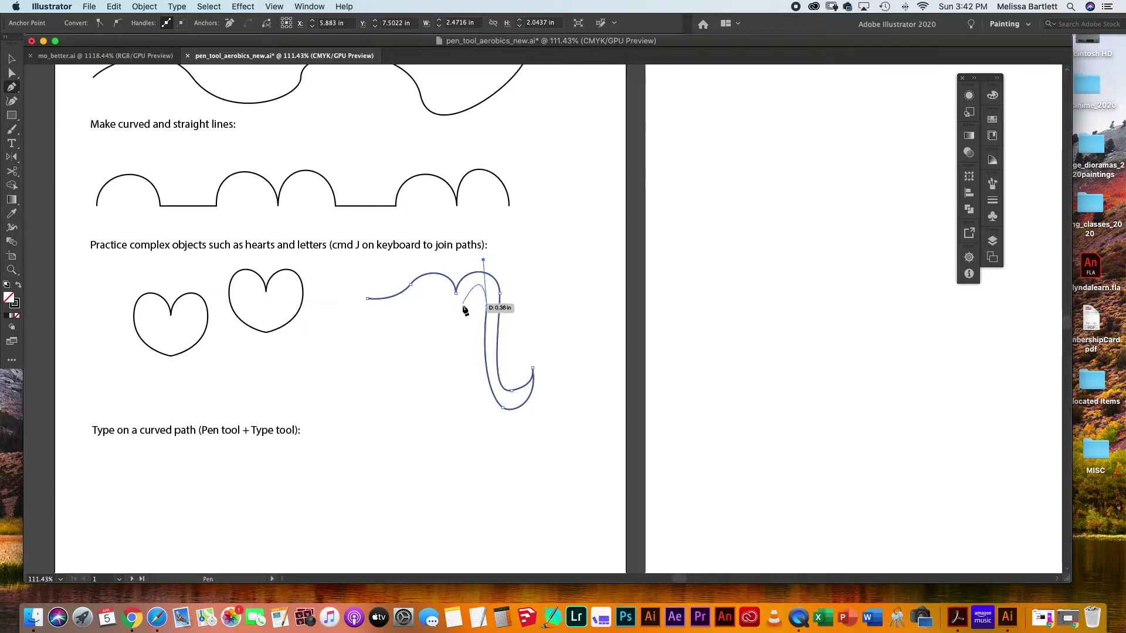
click(461, 315)
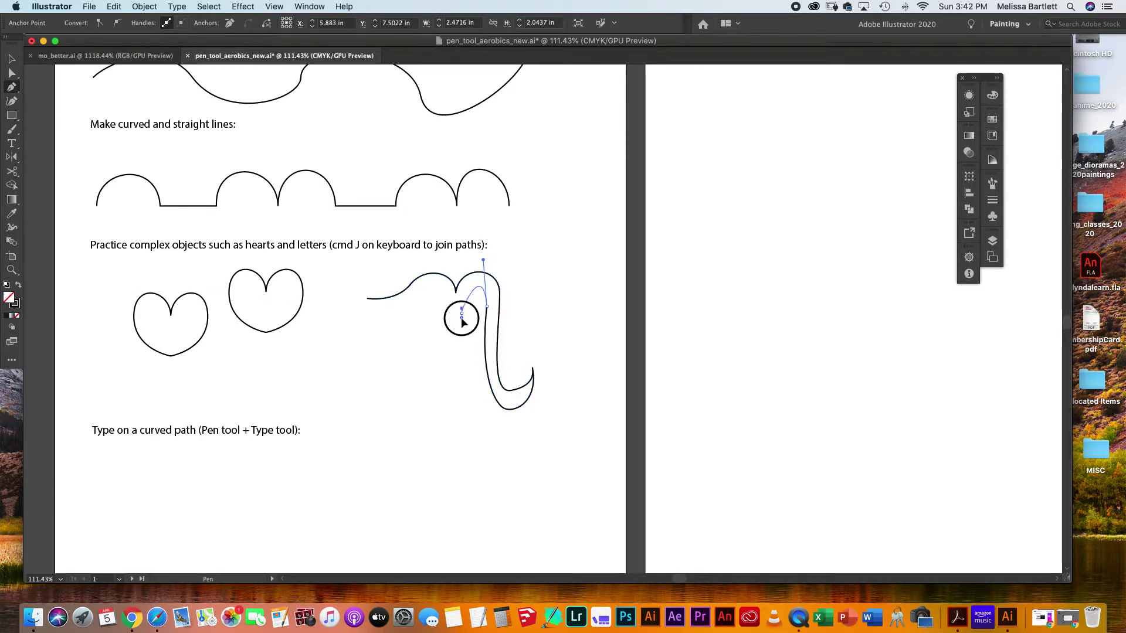
drag(444, 319, 450, 321)
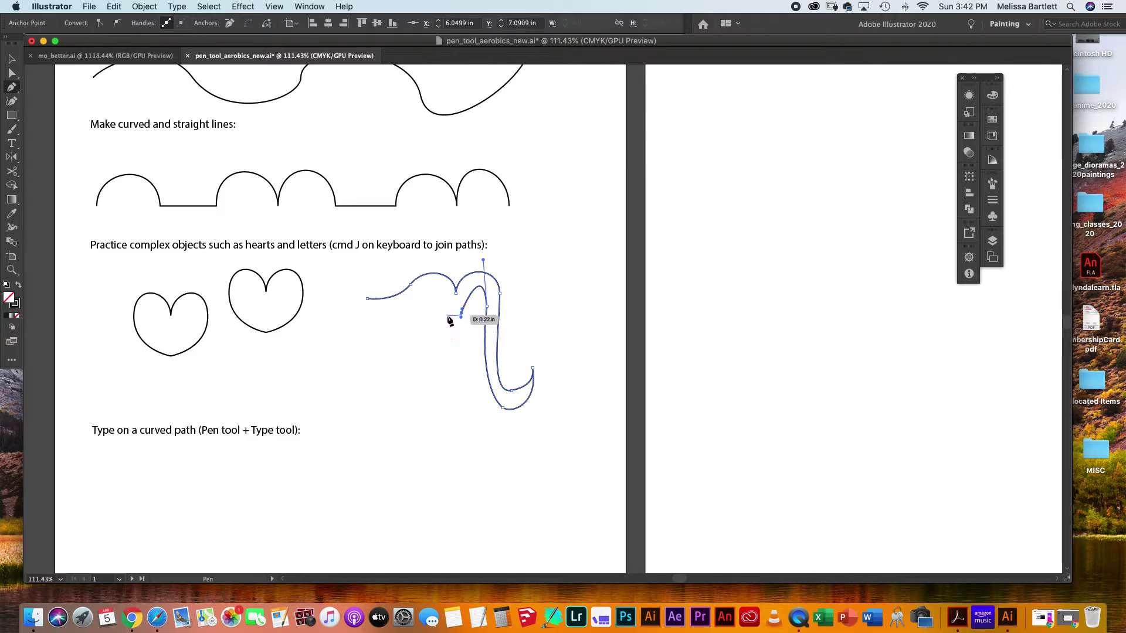
drag(447, 315, 410, 376)
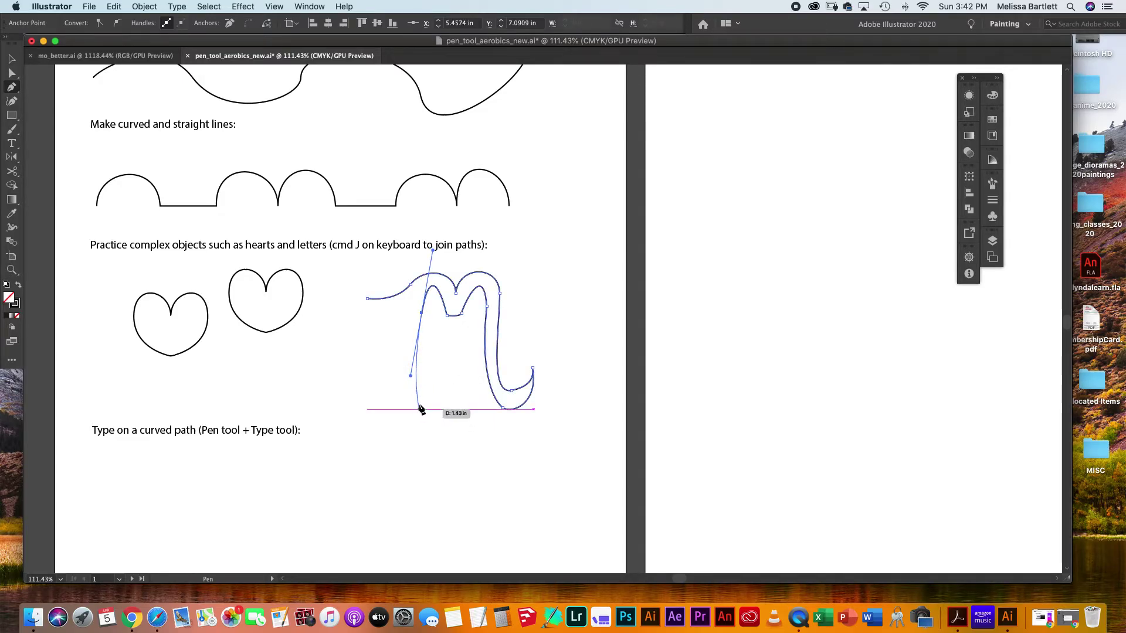
click(411, 413)
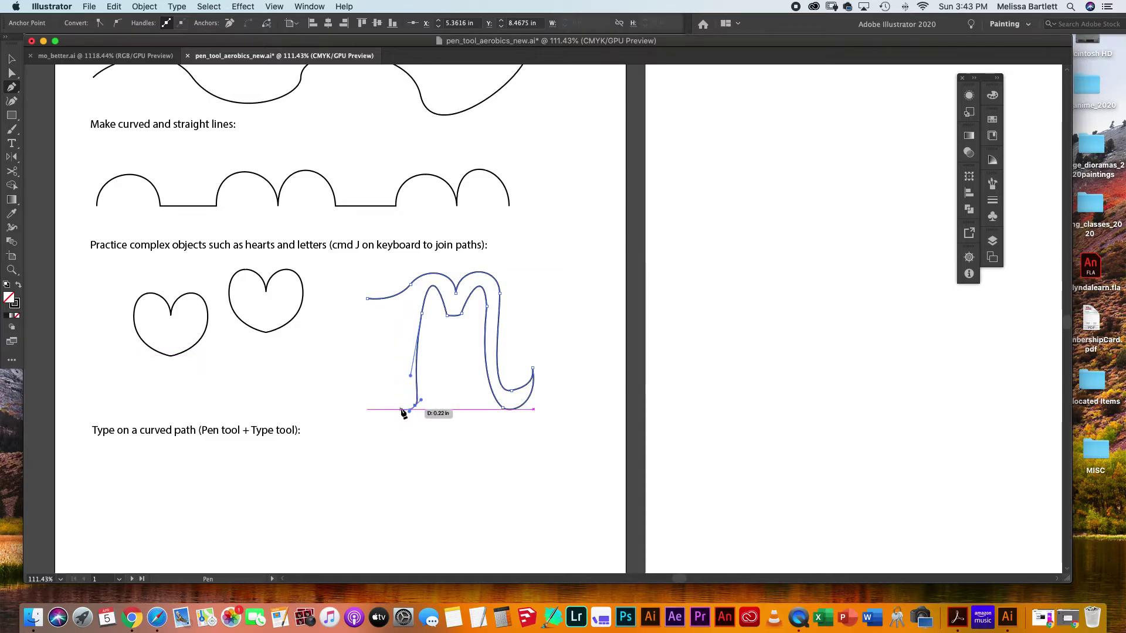
Step: Close the M outline by curving across the left foot, up the stem's outer edge and back to the lead-in tip
click(398, 405)
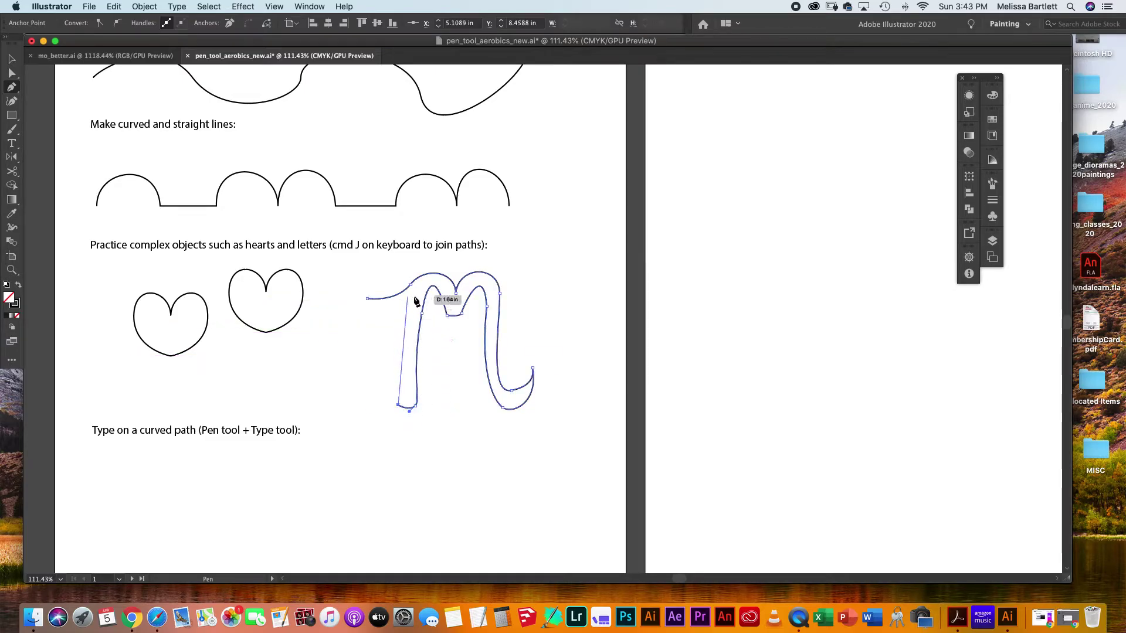
mouse_move(411, 301)
mouse_down()
mouse_move(414, 289)
mouse_move(420, 299)
mouse_move(404, 310)
mouse_move(420, 289)
mouse_move(367, 296)
mouse_up()
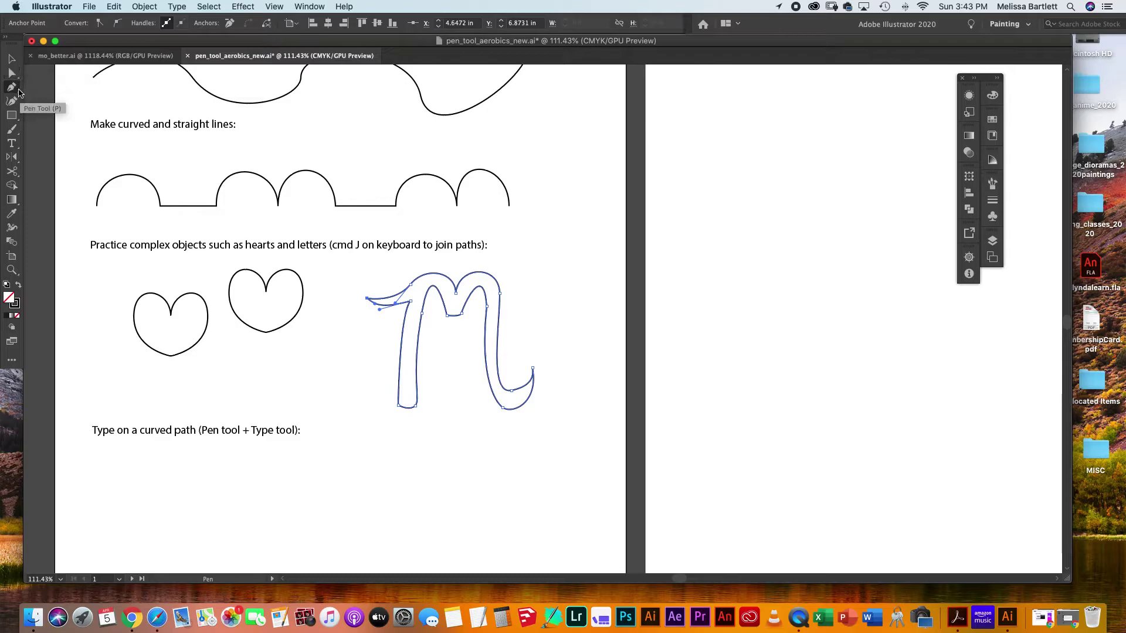
Step: Reshape the M's two inner arches with the Anchor Point tool by adjusting the handles where they meet the left and right stems
drag(12, 87, 47, 104)
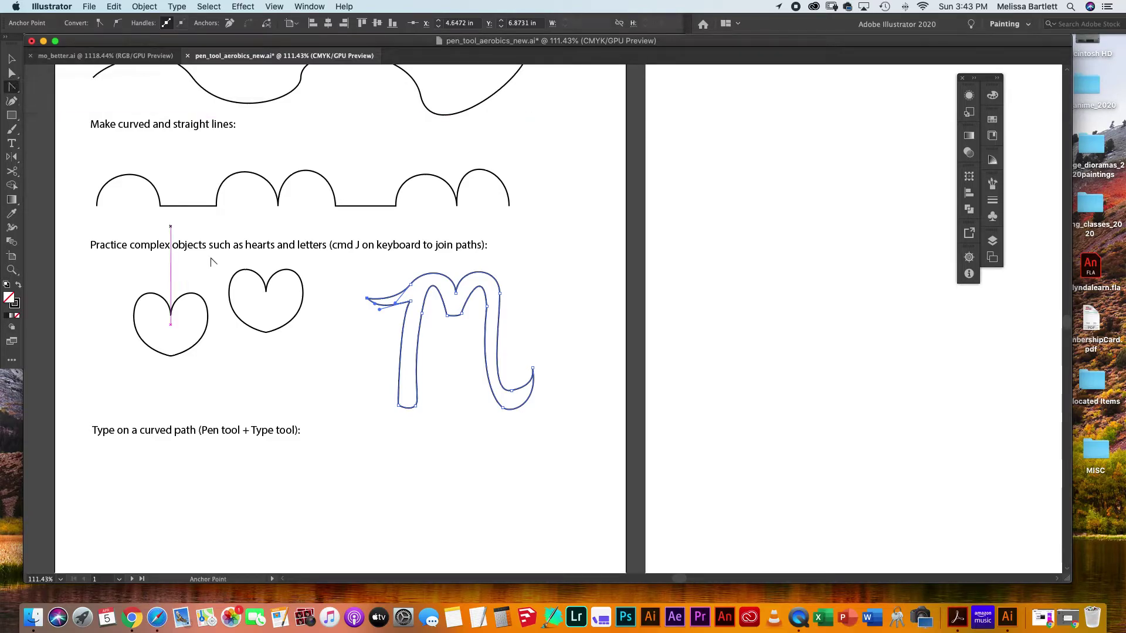
drag(421, 313, 418, 316)
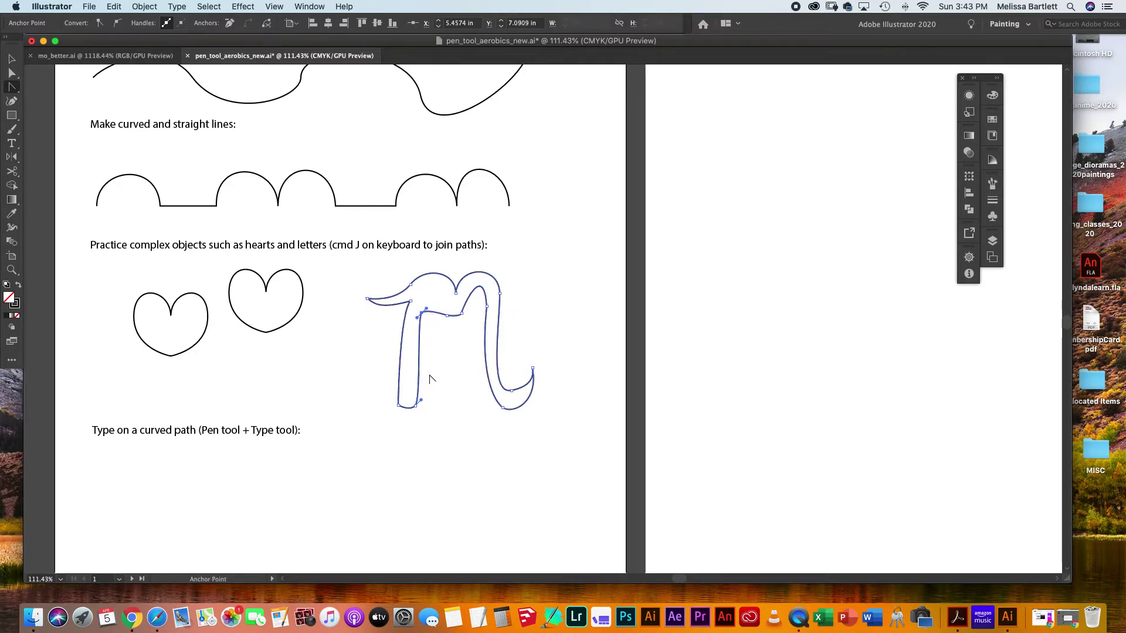
drag(430, 379, 428, 381)
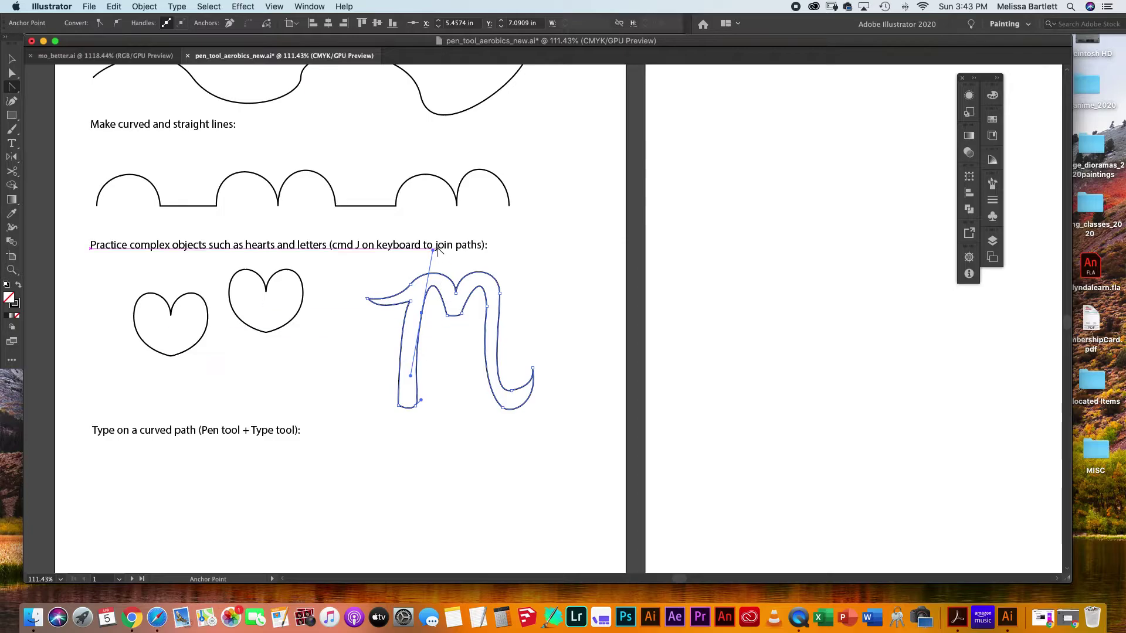
drag(433, 251, 435, 258)
drag(487, 305, 490, 322)
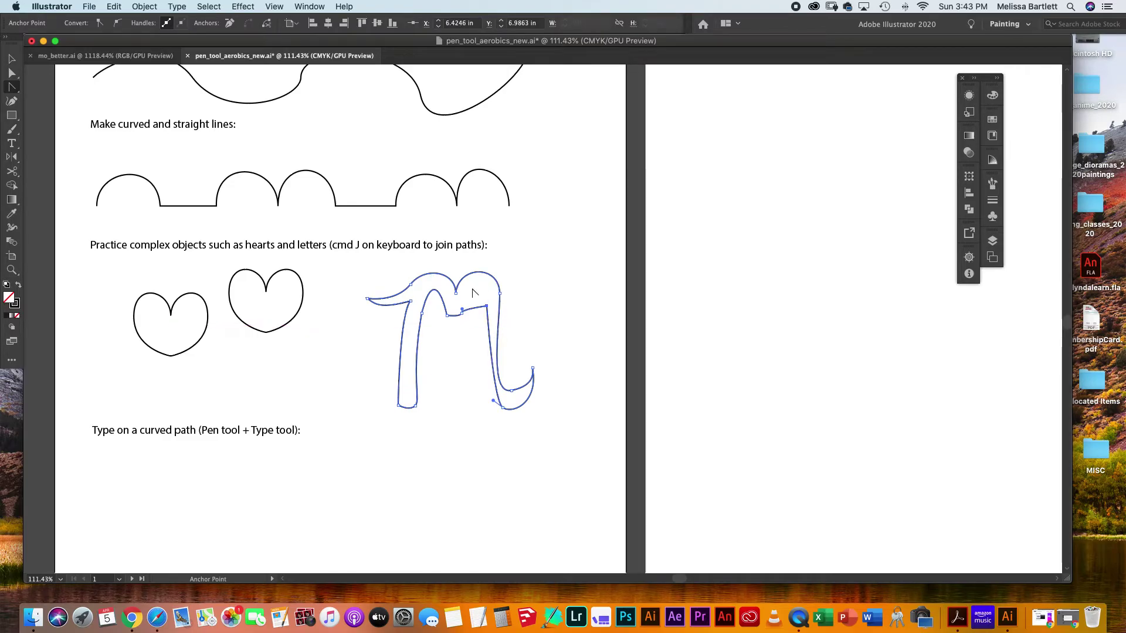
click(486, 306)
mouse_move(484, 258)
mouse_down()
mouse_move(495, 256)
mouse_move(480, 258)
mouse_up()
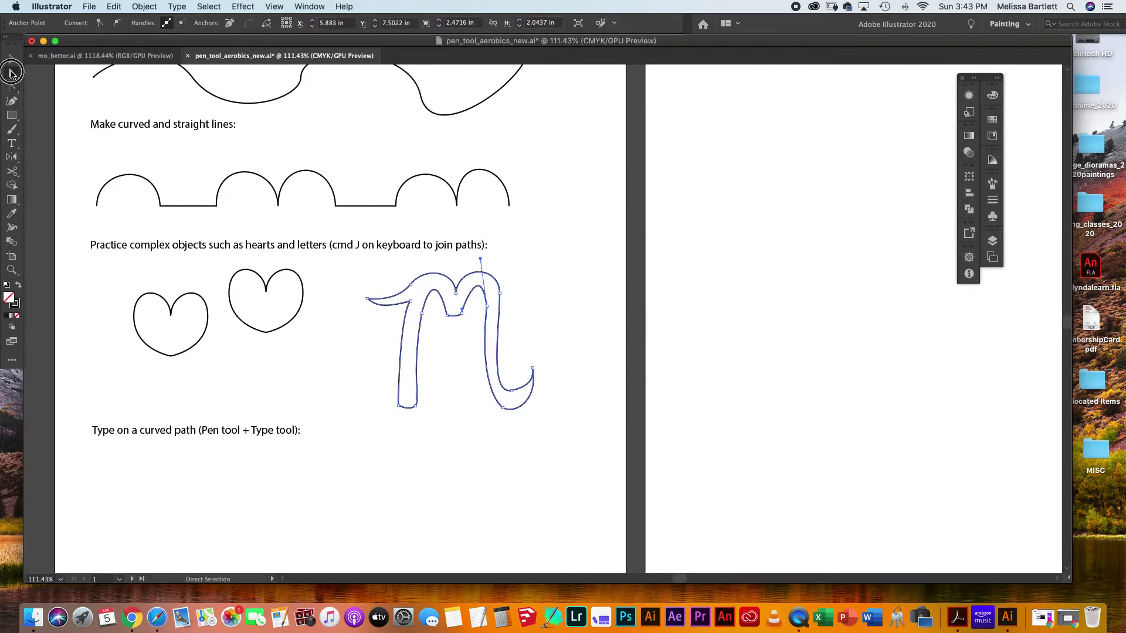
Step: Refine the M's anchors with Direct Selection, lengthening the right tail's tip upward and lowering the notch and dip between the arches
drag(460, 314, 486, 310)
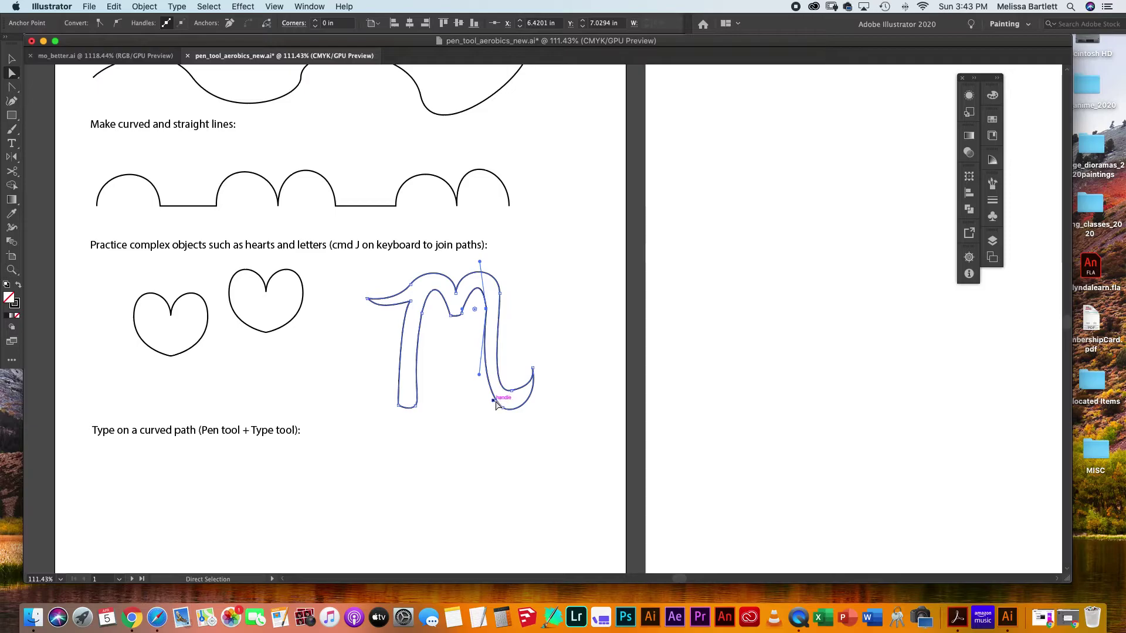
drag(494, 403, 530, 397)
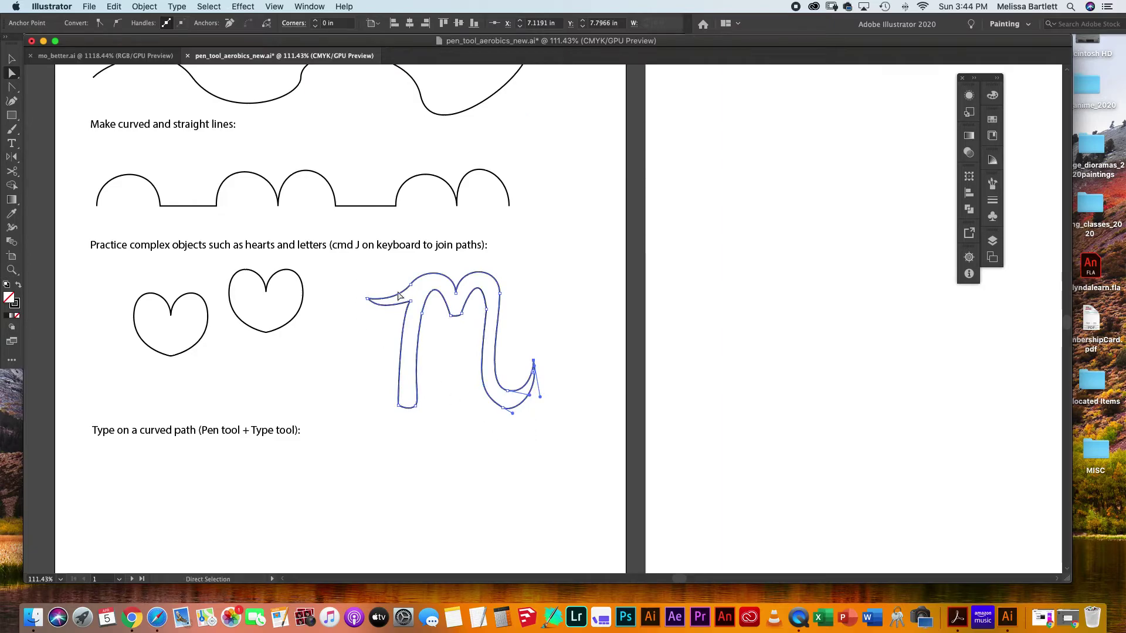
click(449, 315)
click(459, 314)
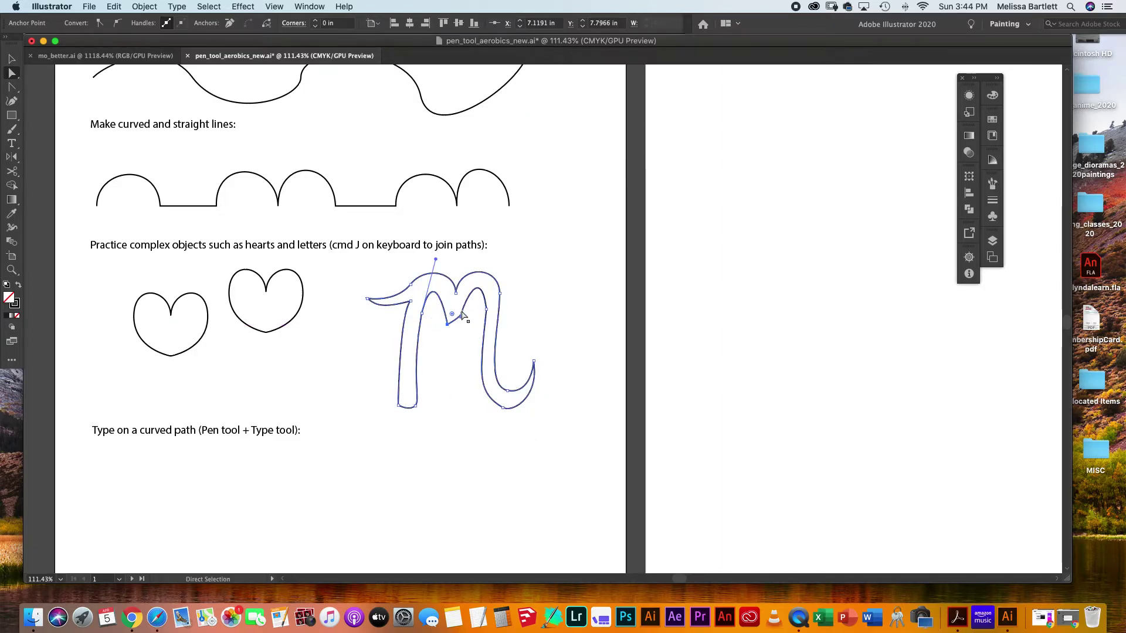
mouse_move(461, 314)
mouse_down()
mouse_move(460, 323)
mouse_move(456, 301)
mouse_up()
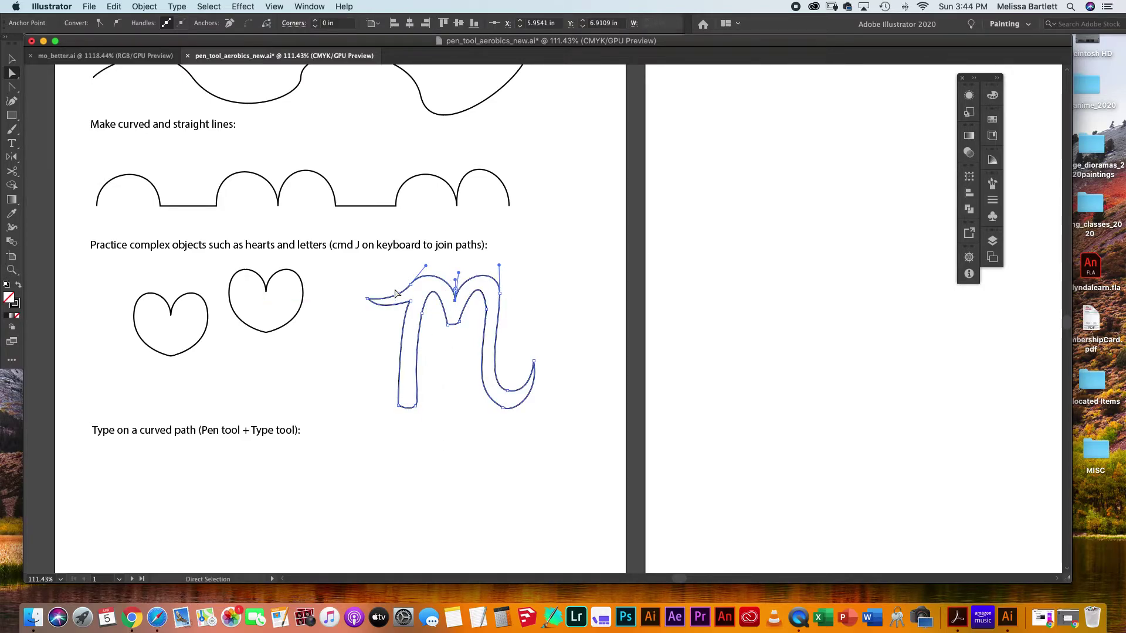
click(506, 257)
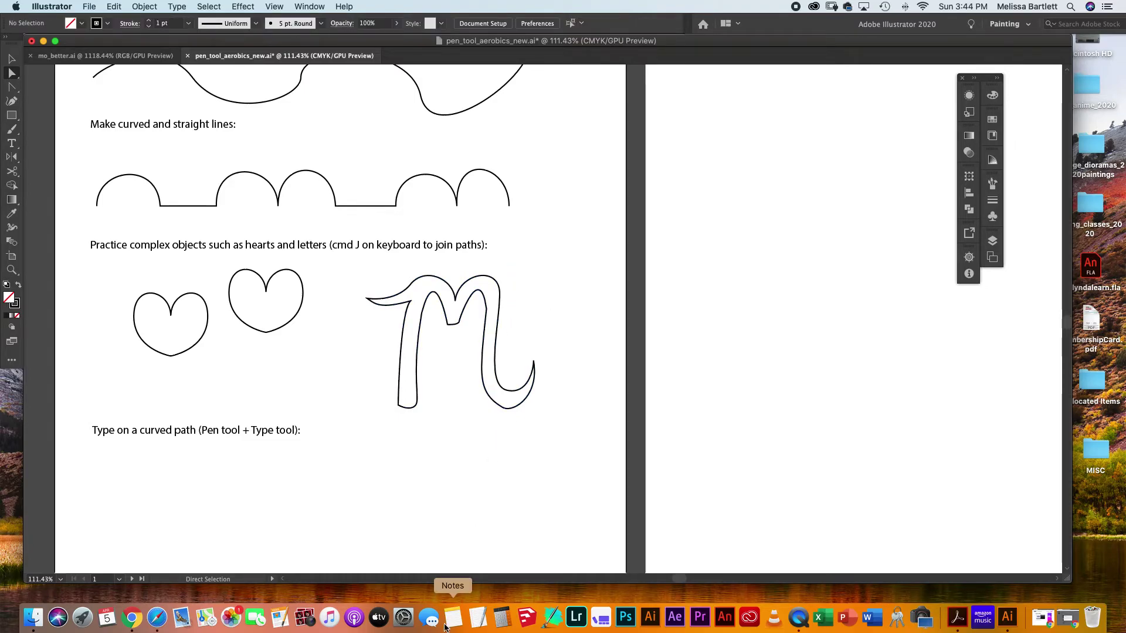
Step: Narrow the M's inner arches by moving their stem-side anchors inward, and raise the dip between the outer arches slightly
drag(486, 313, 424, 317)
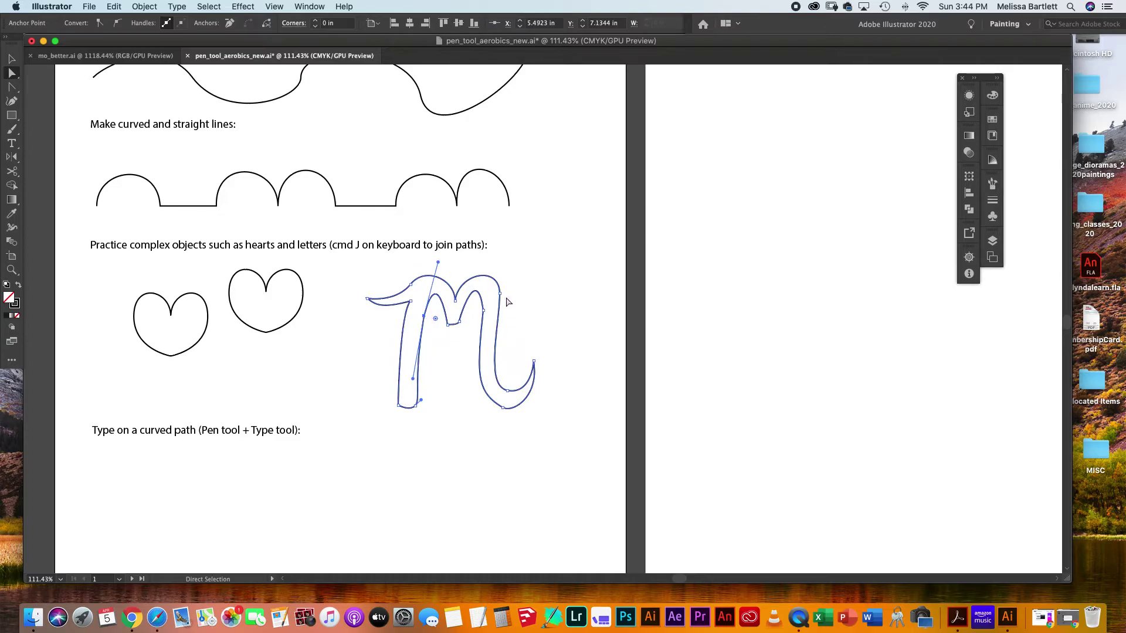
click(482, 308)
click(500, 293)
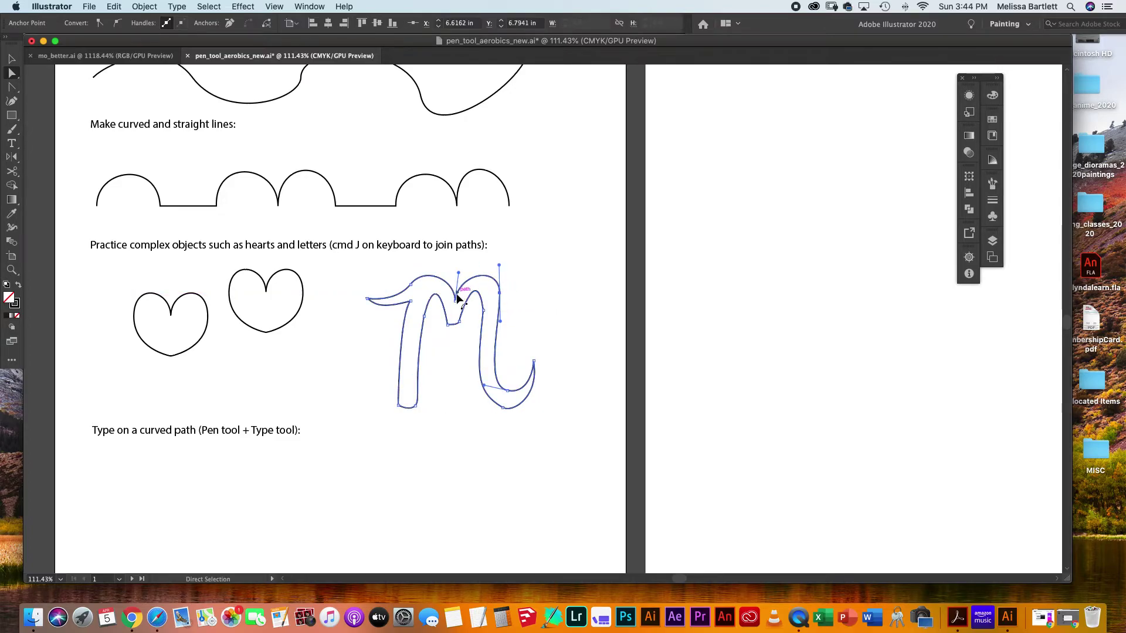
drag(457, 305, 455, 294)
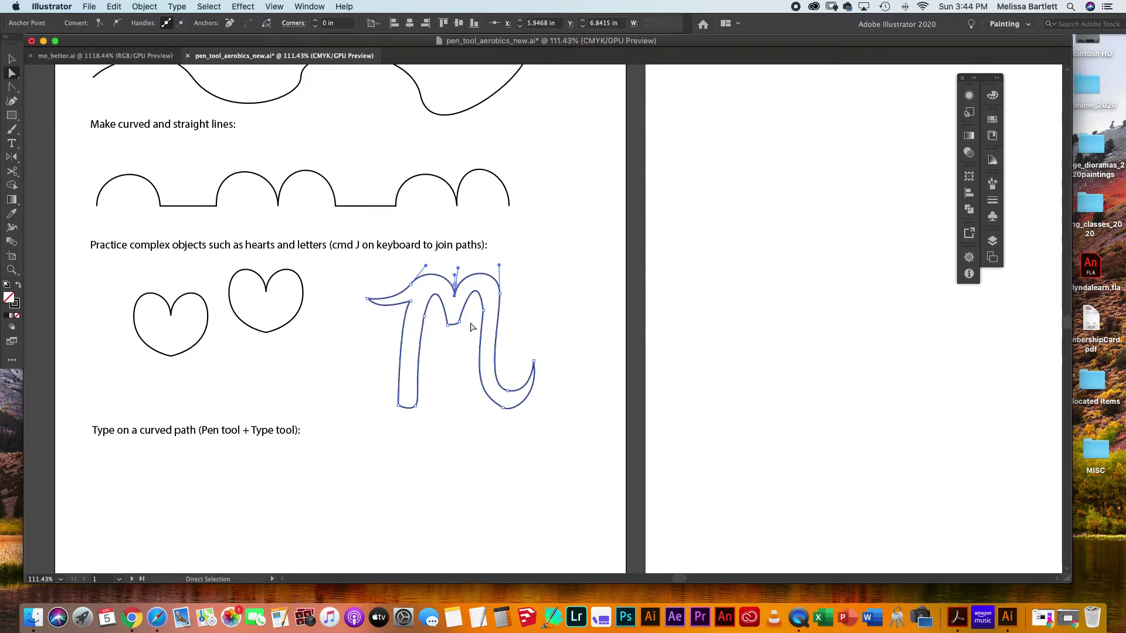
drag(460, 326, 460, 324)
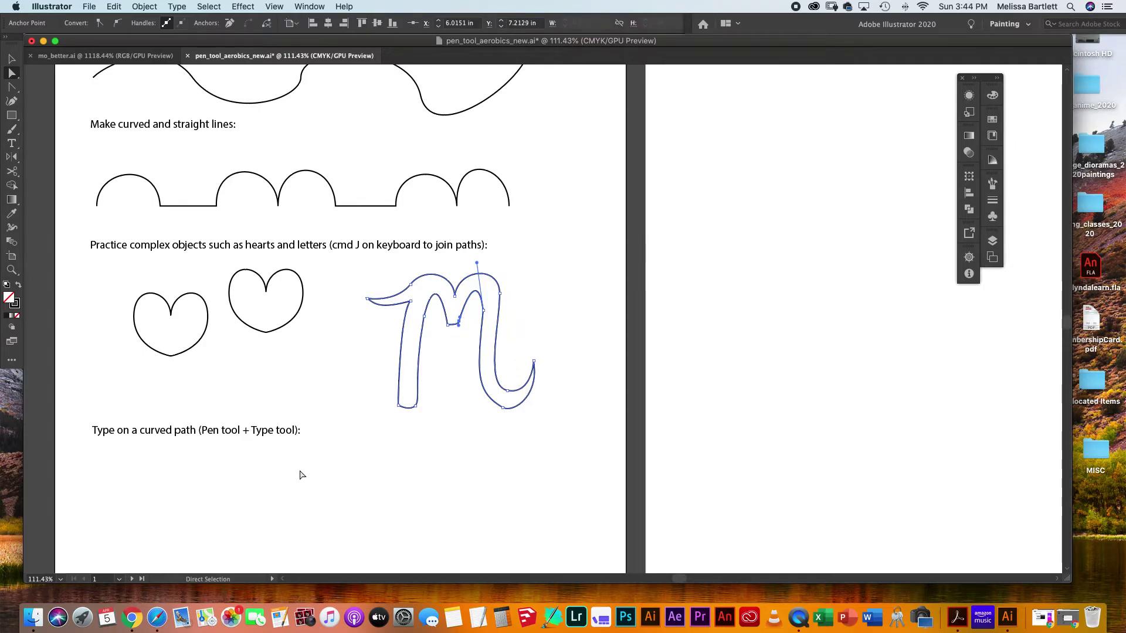
Step: Draw a shallow arched path with the Pen tool below the "Type on a curved path" heading and finish it as an open path
click(12, 58)
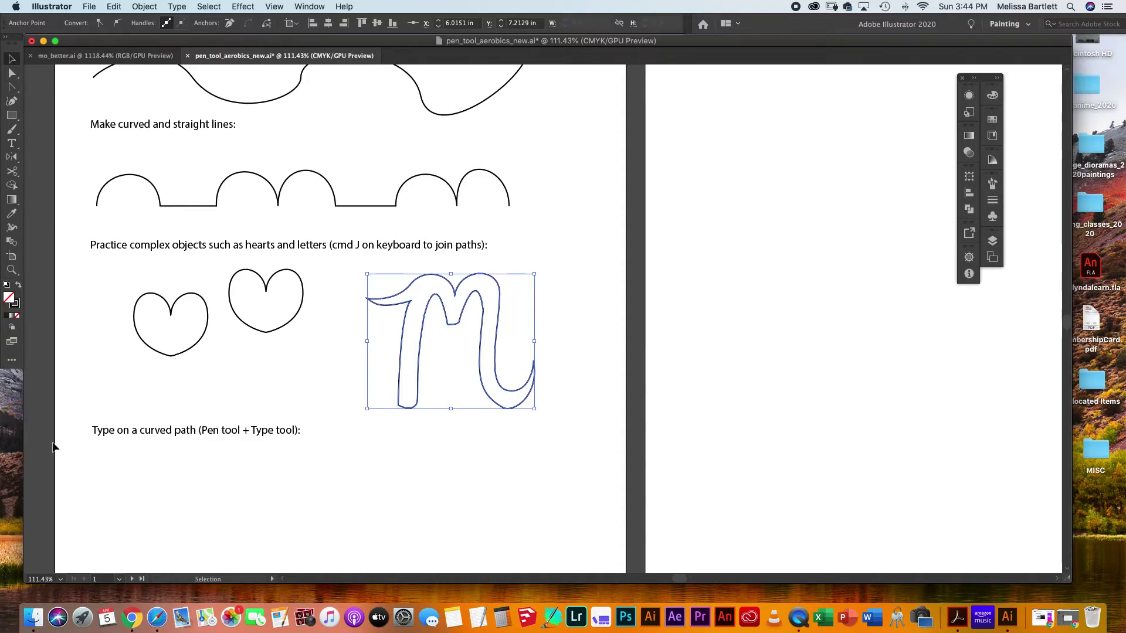
click(13, 87)
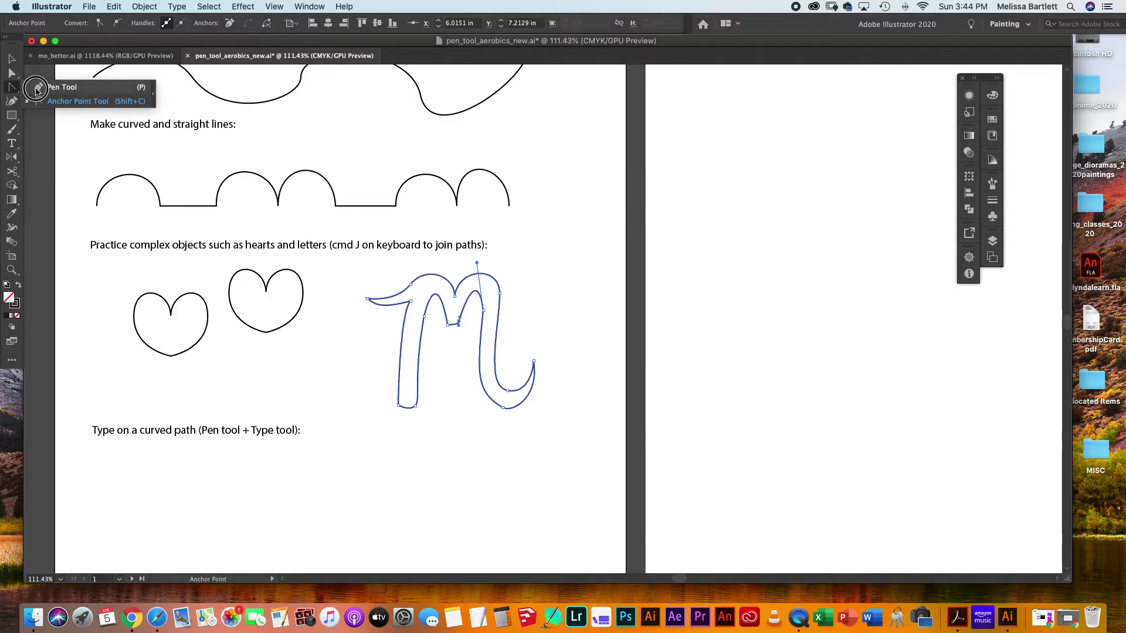
click(59, 87)
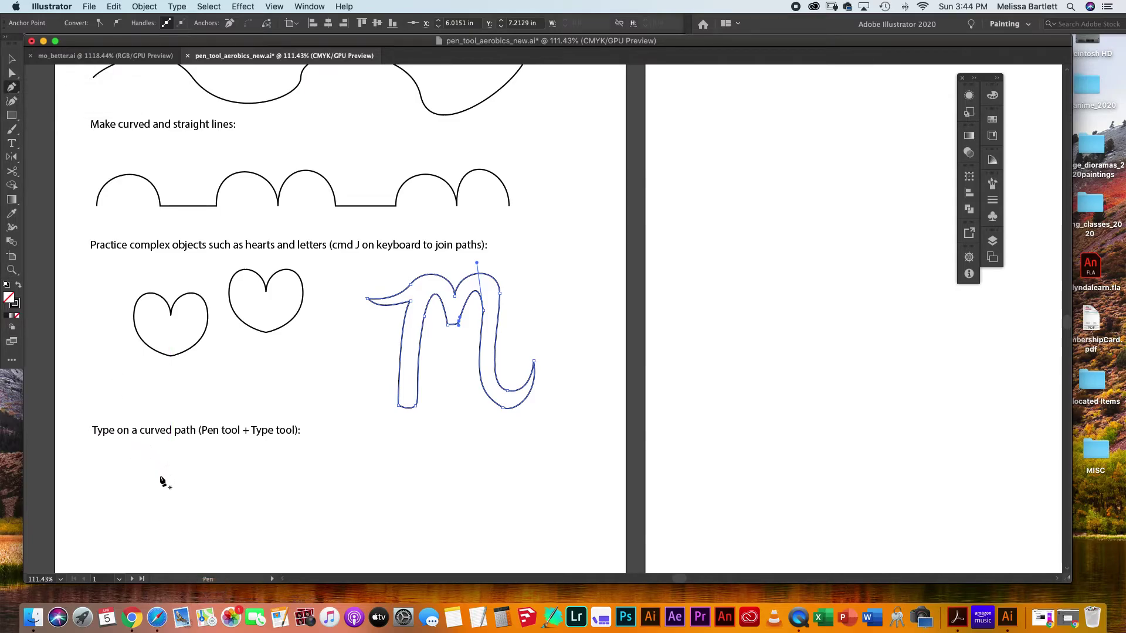
drag(141, 529, 162, 507)
drag(308, 519, 359, 381)
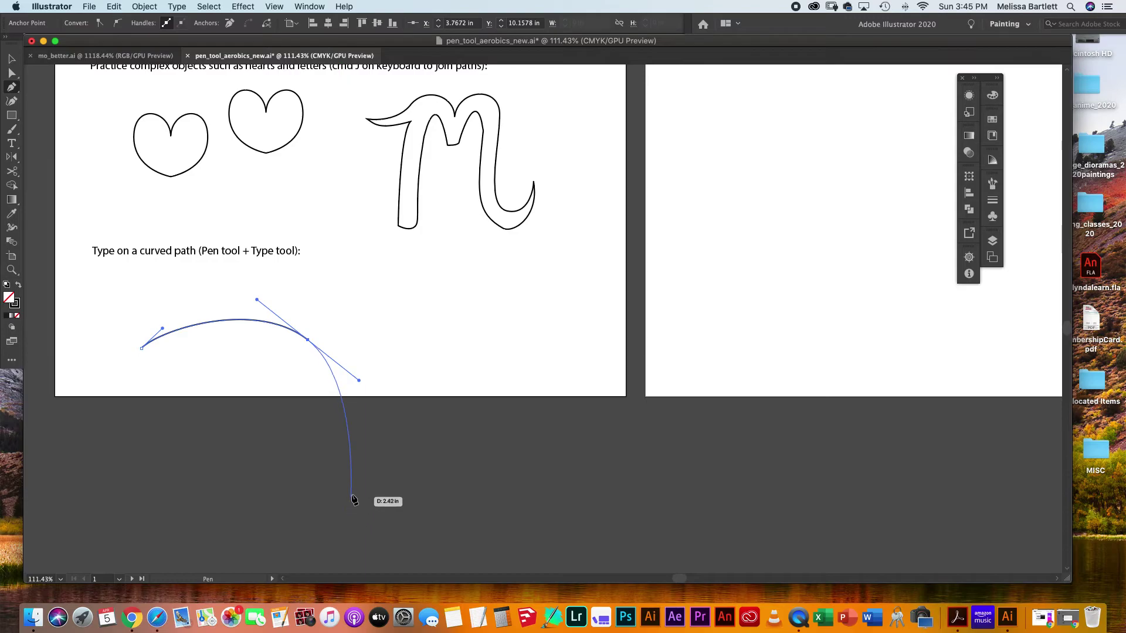
key(v)
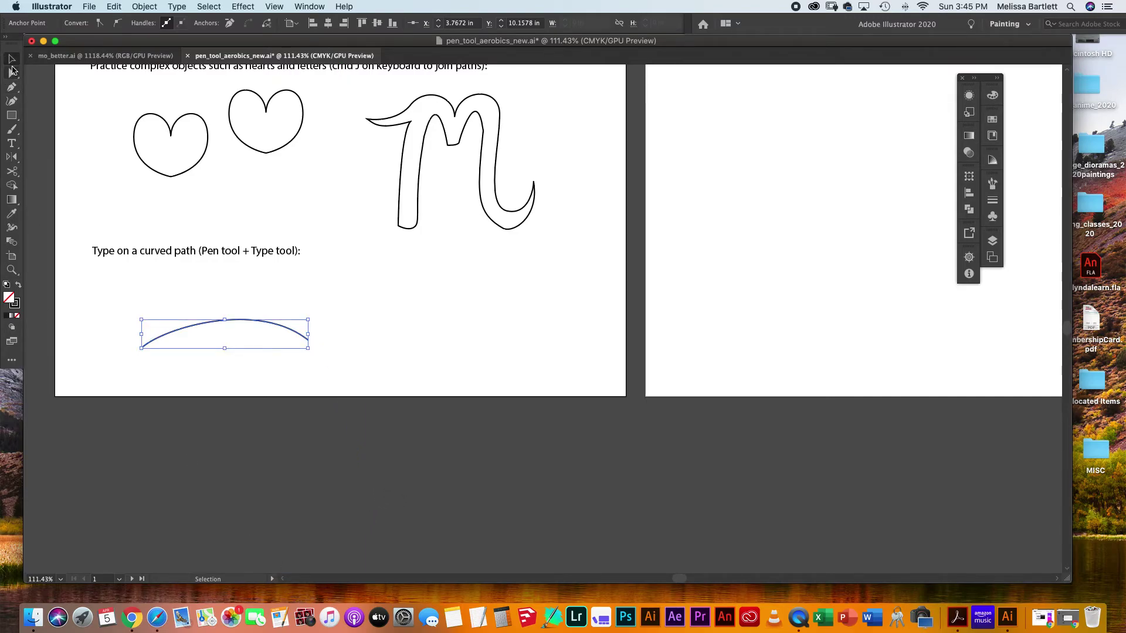
Step: Set type on the arched path with the Type on a Path tool, replacing the placeholder text with "have a lovely afternoon"
click(13, 144)
drag(14, 144, 61, 161)
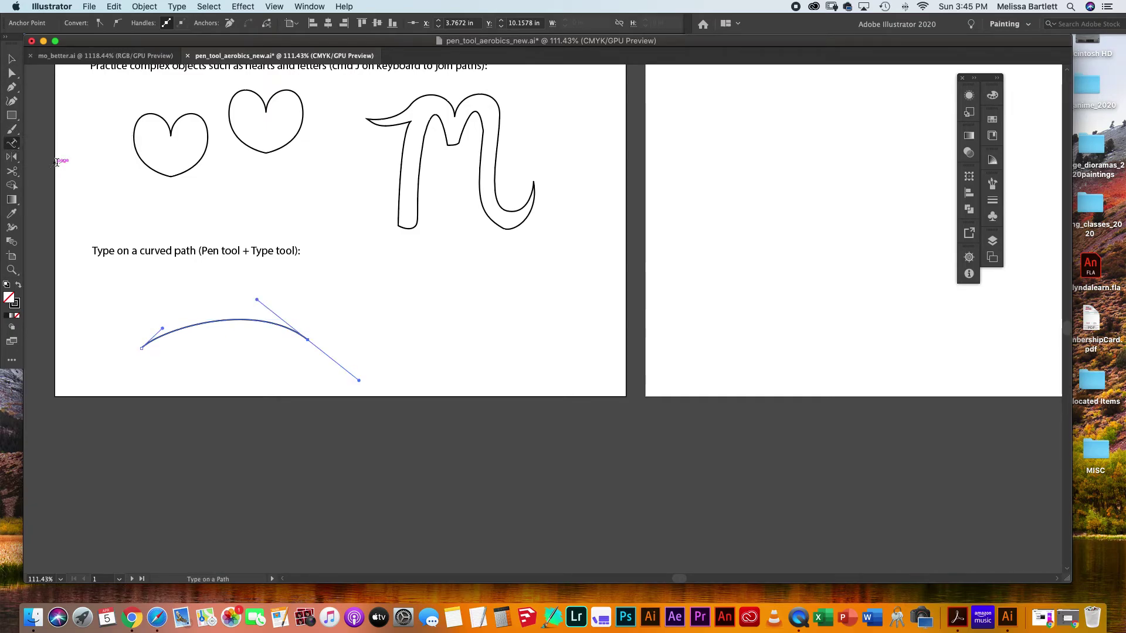
click(154, 339)
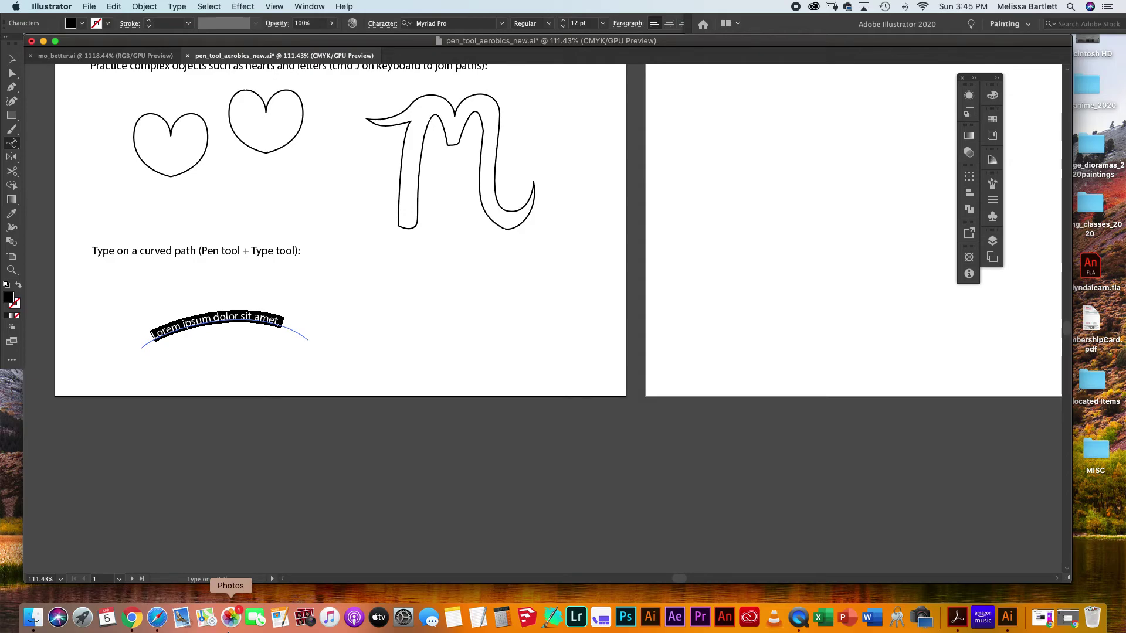
key(BackSpace)
text(have a lovely)
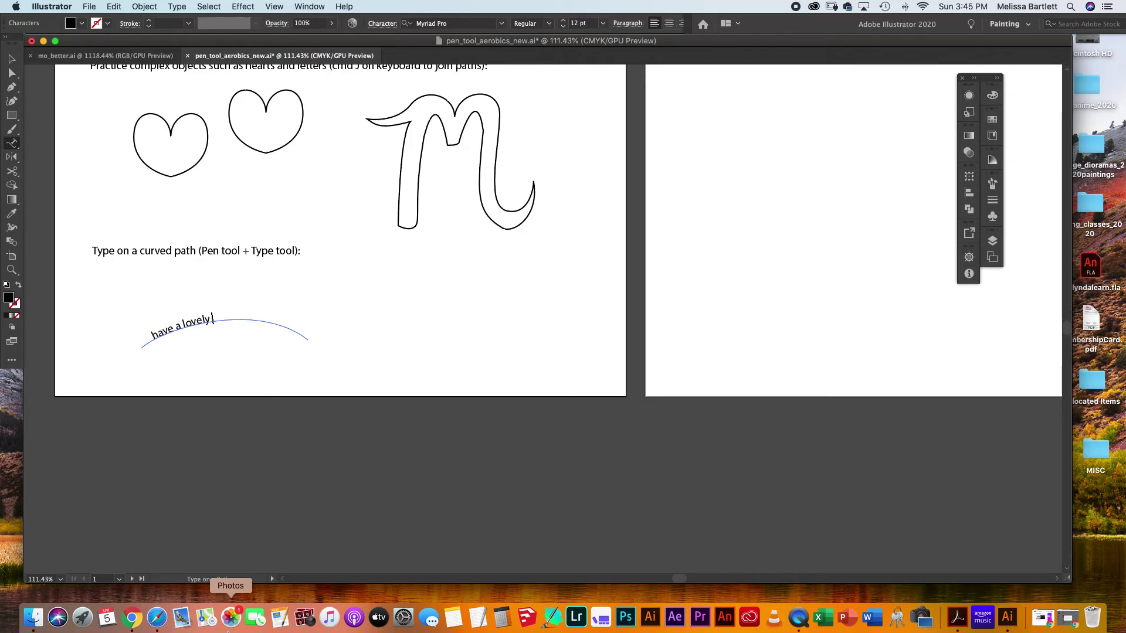
text( afternoon)
key(BackSpace)
key(BackSpace)
key(BackSpace)
text(oony)
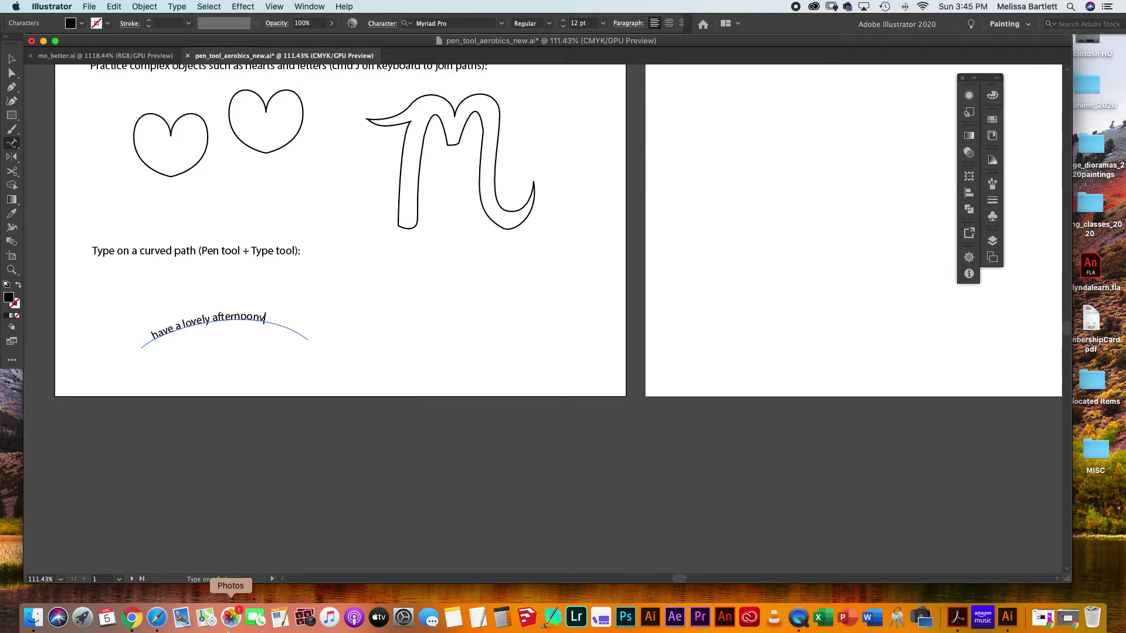
key(BackSpace)
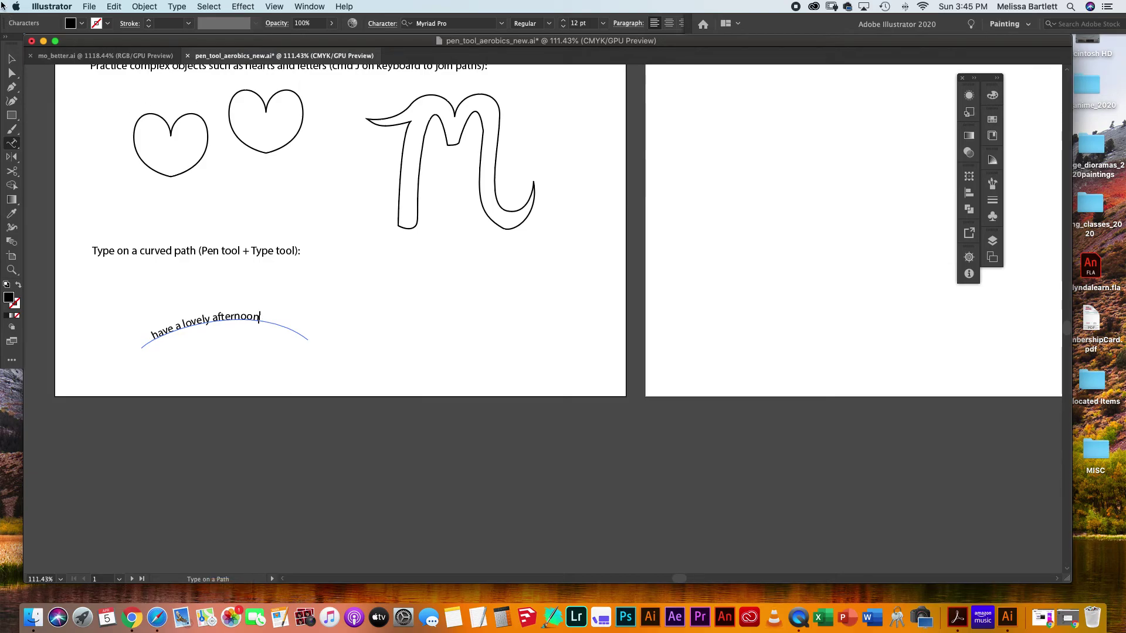
click(11, 59)
click(455, 333)
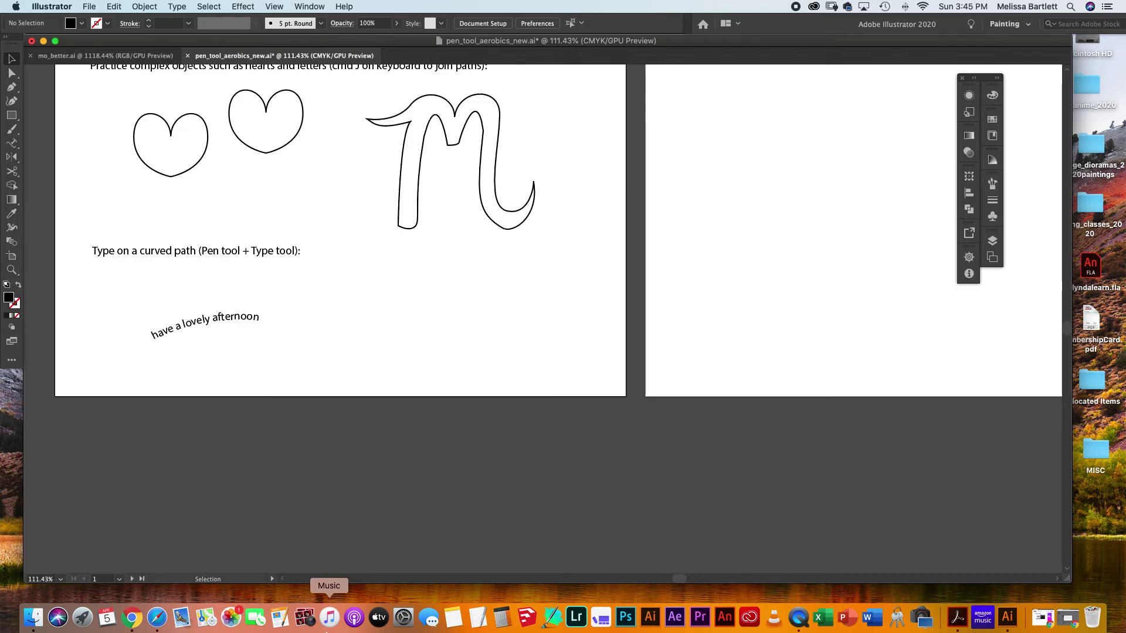
Step: Scale the curved text up slightly from its lower-right corner and deselect it
click(208, 321)
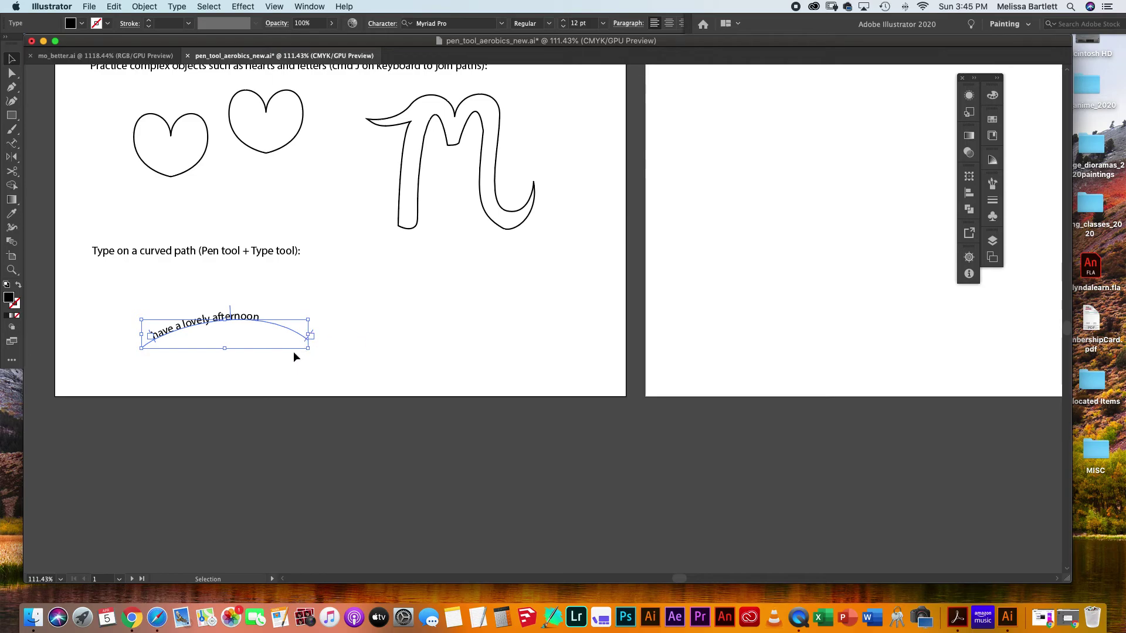
mouse_move(307, 338)
mouse_down()
mouse_move(303, 354)
mouse_move(322, 351)
mouse_up()
click(394, 341)
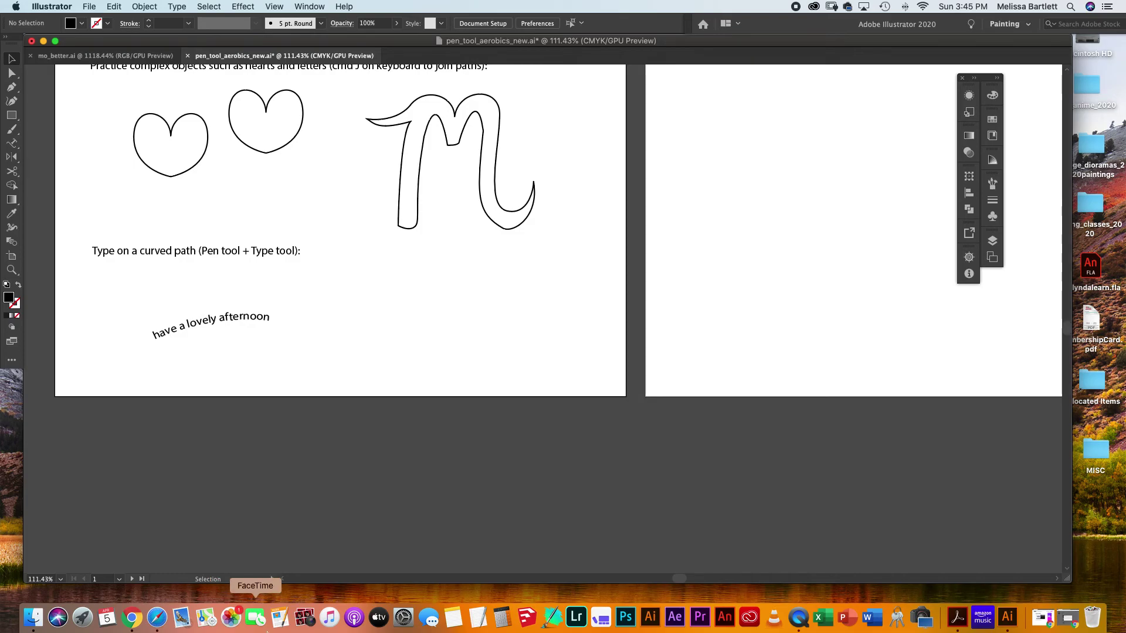
Step: Start saving a copy of the worksheet under a new format, choosing Adobe PDF (pdf)
scroll(1068, 324, up, 2)
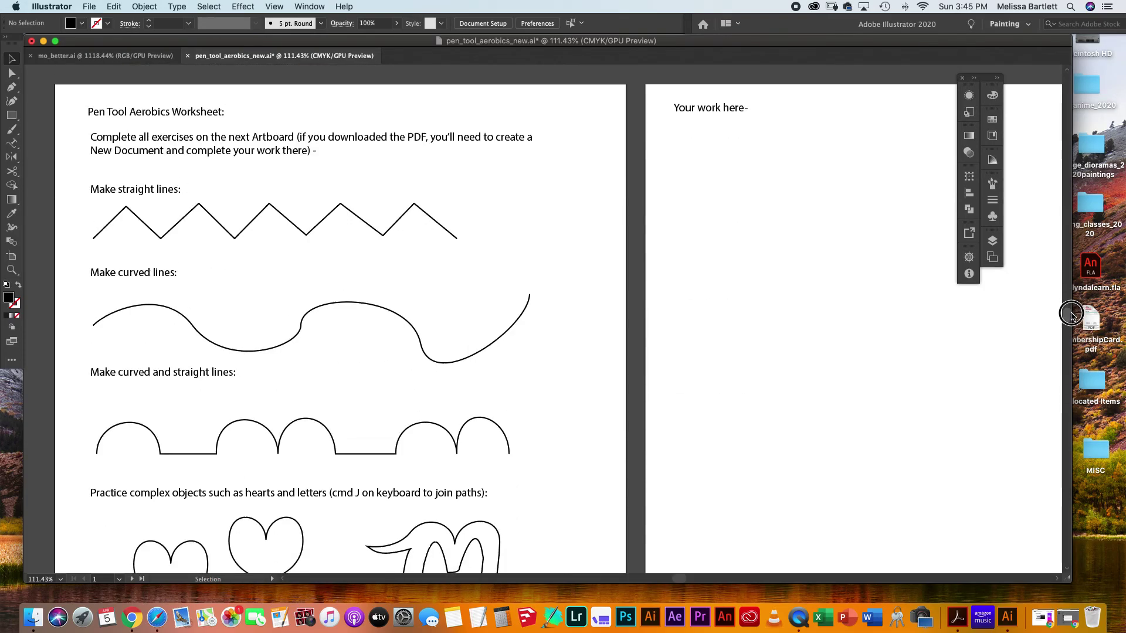
scroll(1072, 318, down, 6)
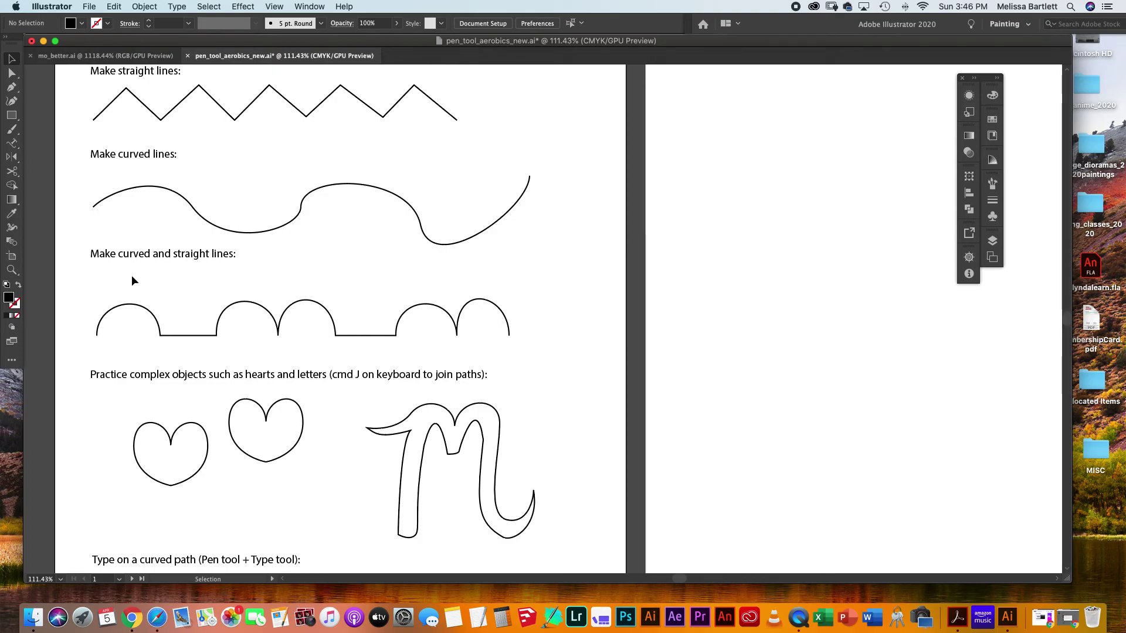
click(90, 7)
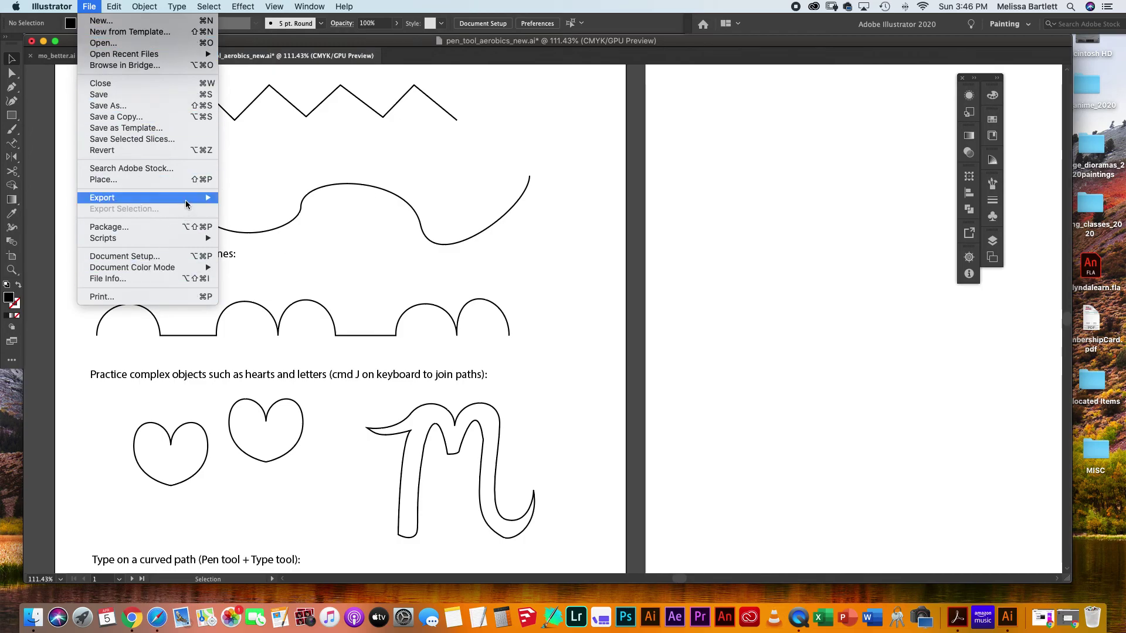
click(161, 108)
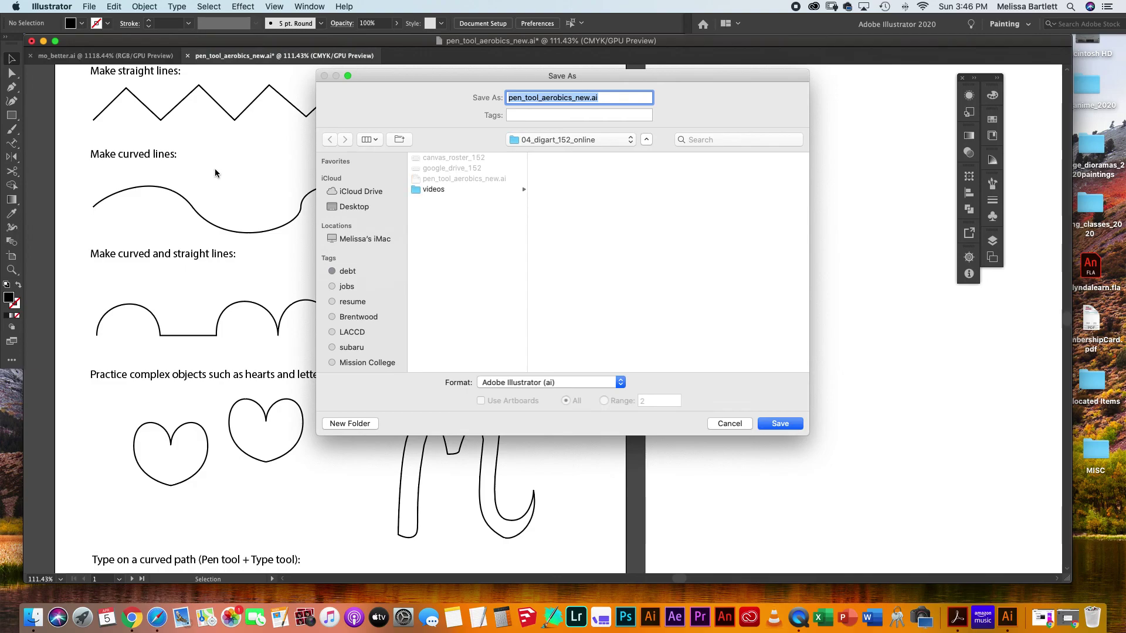
click(620, 382)
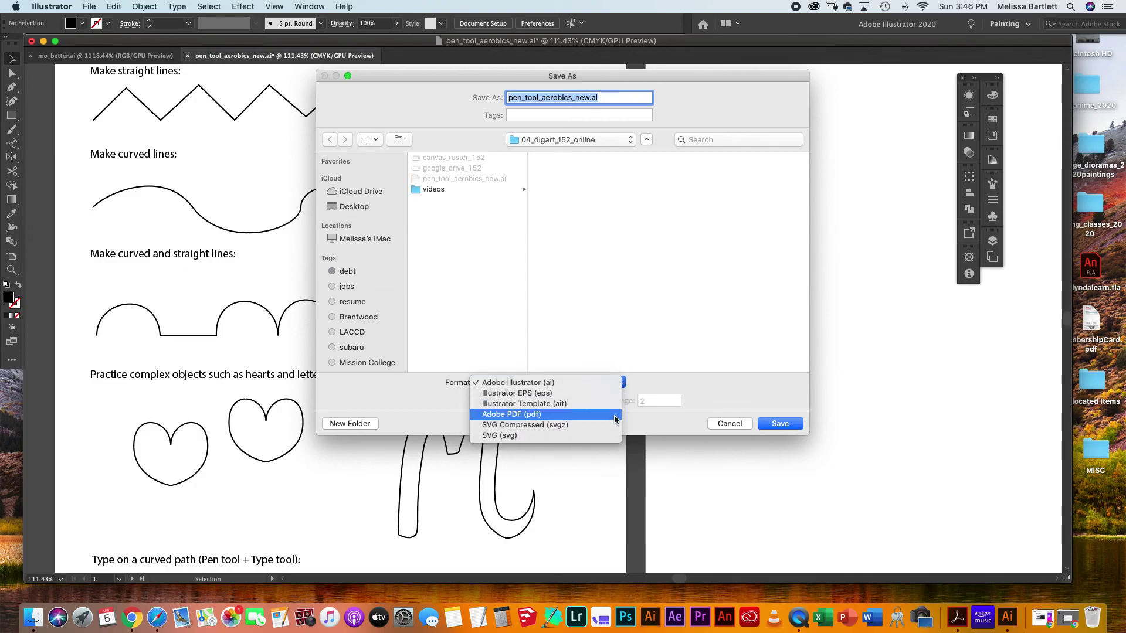
click(613, 415)
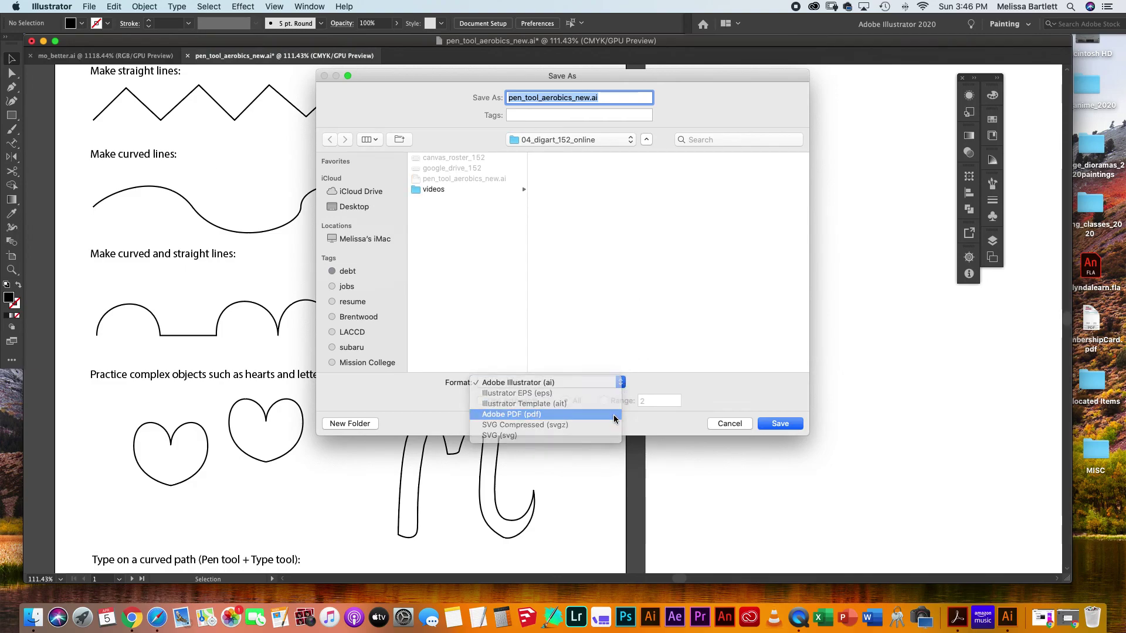